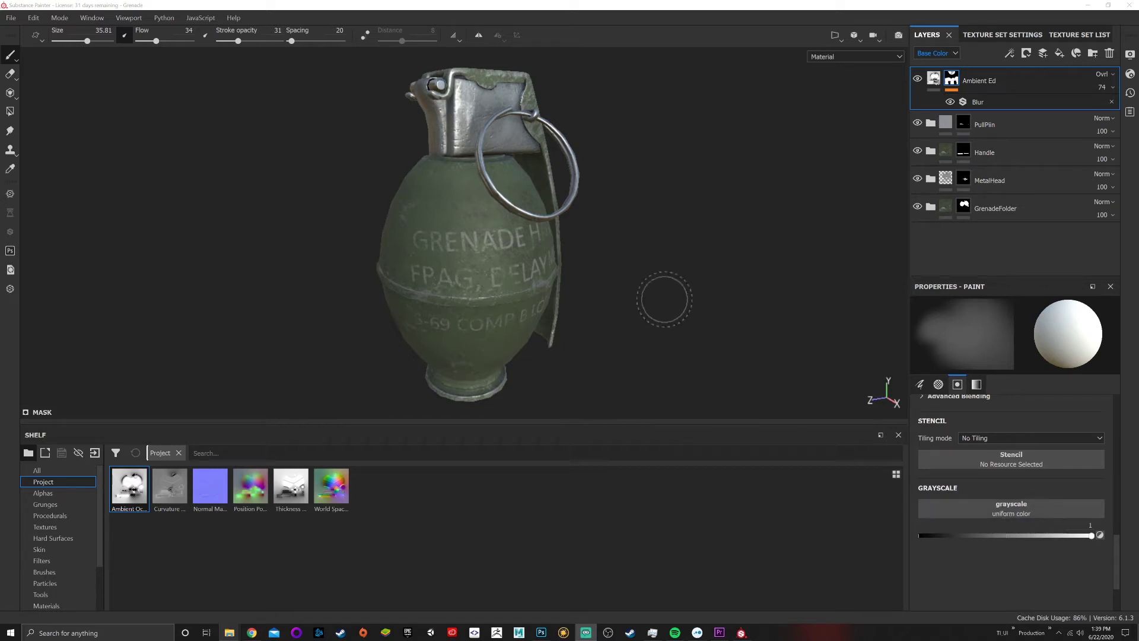
# Examine the textured grenade as a whole from several angles and distances.
pyautogui.scroll(-2, 500, 277)
pyautogui.moveTo(500, 203)
pyautogui.keyDown('alt'); pyautogui.mouseDown()
pyautogui.moveTo(595, 240)
pyautogui.moveTo(578, 273)
pyautogui.moveTo(437, 194)
pyautogui.mouseUp(); pyautogui.keyUp('alt')
pyautogui.scroll(-3, 530, 274)
pyautogui.scroll(5, 529, 274)
pyautogui.keyDown('alt'); pyautogui.moveTo(549, 278); pyautogui.dragTo(525, 273); pyautogui.keyUp('alt')
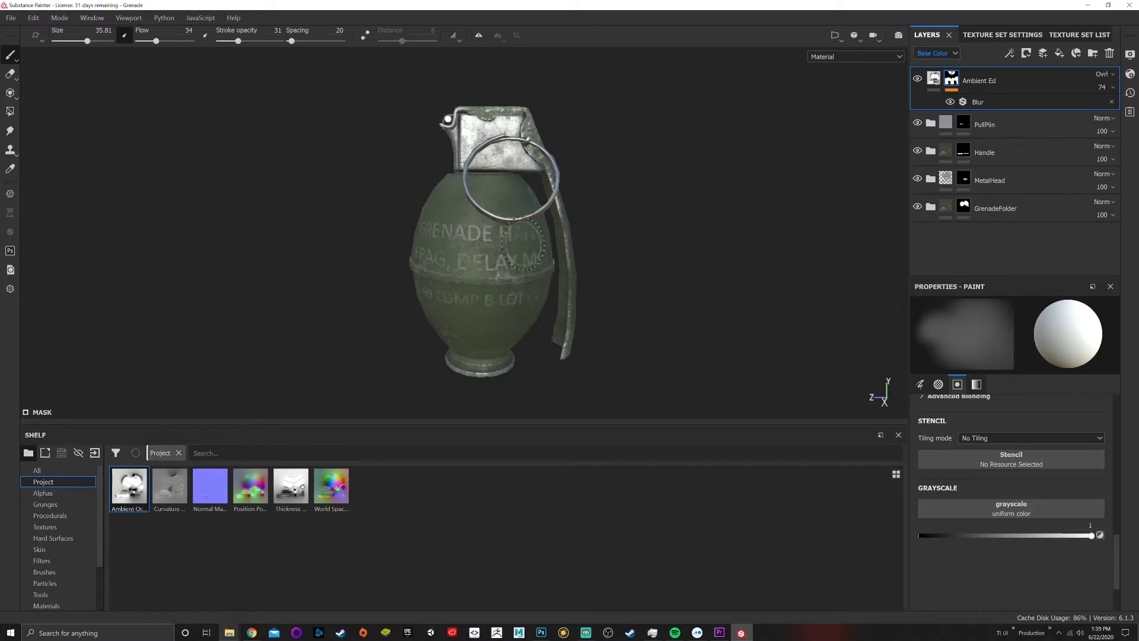
pyautogui.moveTo(522, 197)
pyautogui.keyDown('alt'); pyautogui.mouseDown()
pyautogui.moveTo(573, 191)
pyautogui.moveTo(406, 151)
pyautogui.moveTo(461, 119)
pyautogui.moveTo(491, 212)
pyautogui.mouseUp(); pyautogui.keyUp('alt')
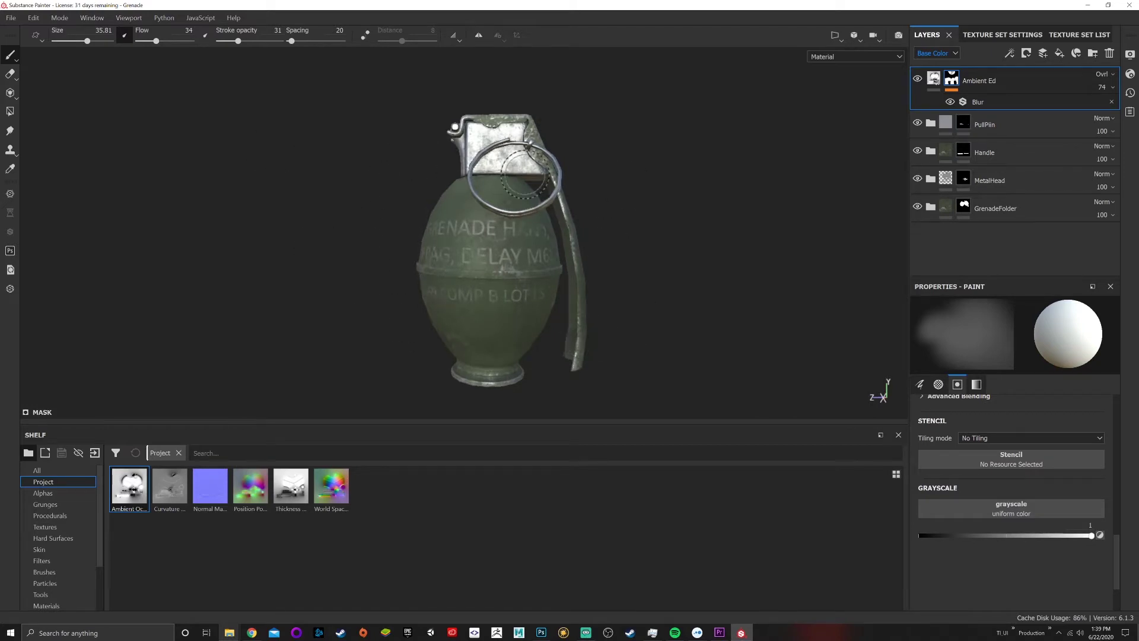
pyautogui.scroll(-2, 489, 253)
pyautogui.scroll(3, 490, 252)
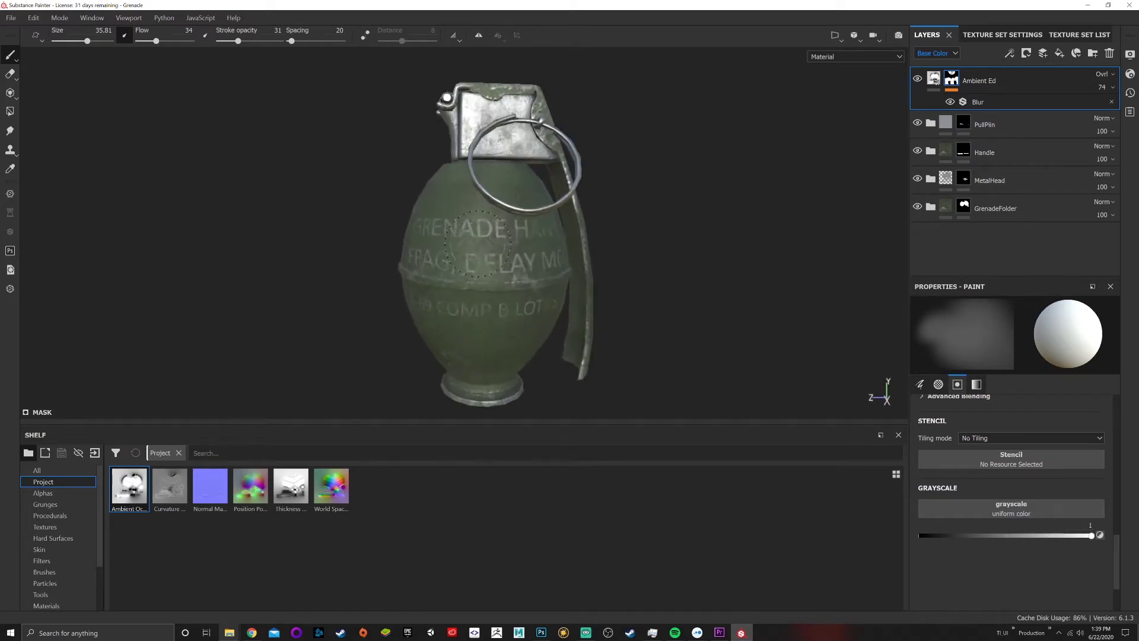
# Review the mesh maps, channels and size in the grenade's texture set settings.
pyautogui.click(997, 37)
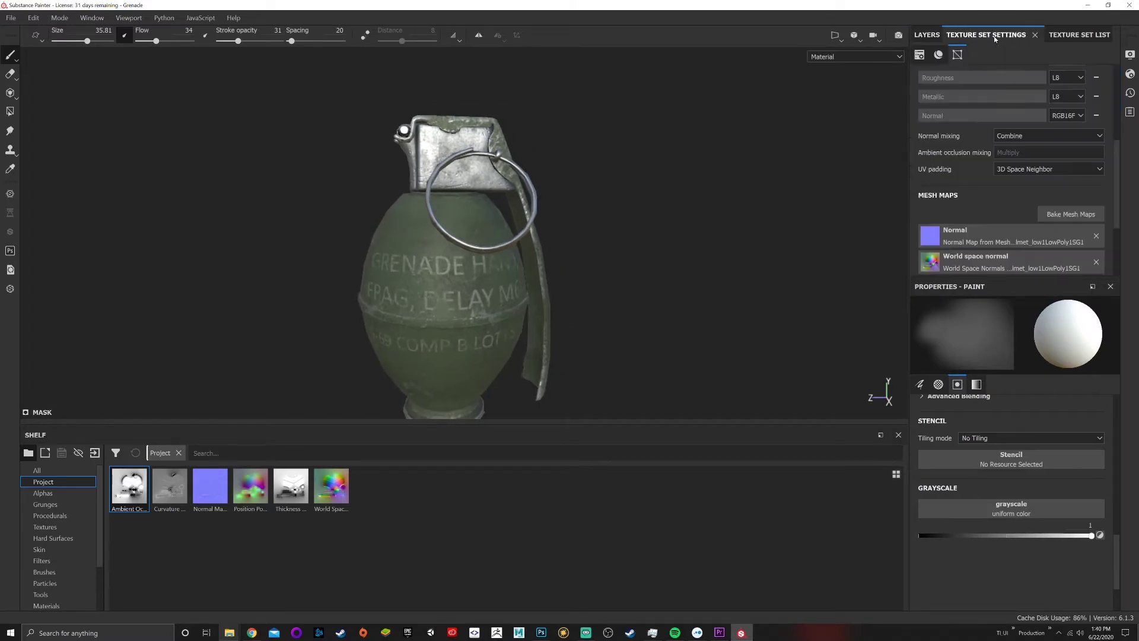
pyautogui.scroll(4, 979, 179)
pyautogui.scroll(-8, 1020, 180)
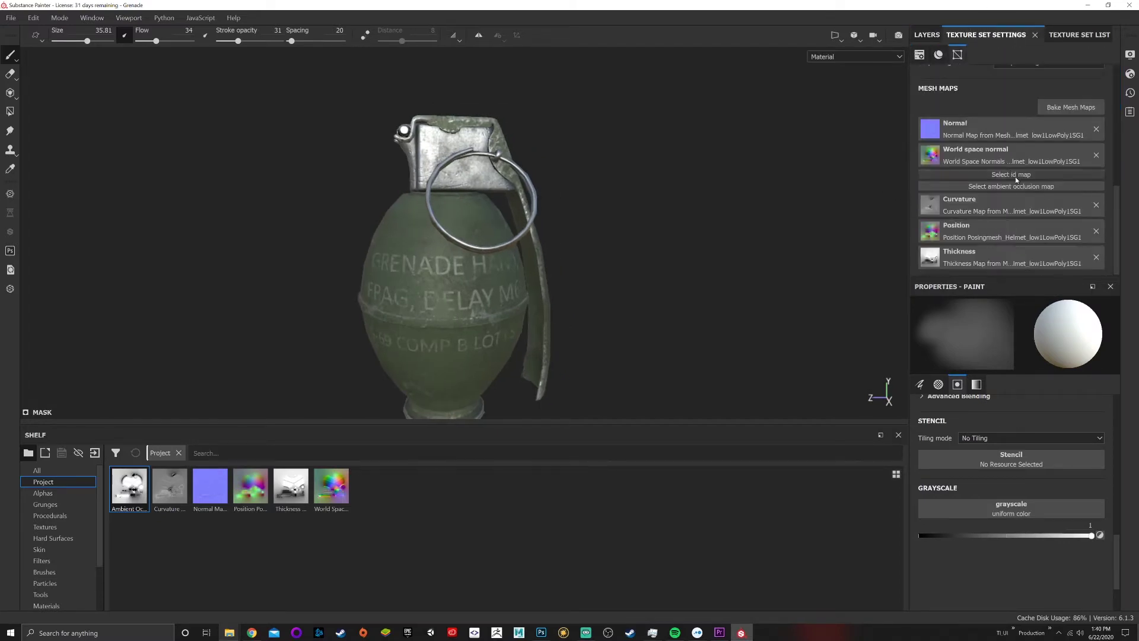
pyautogui.scroll(8, 1009, 172)
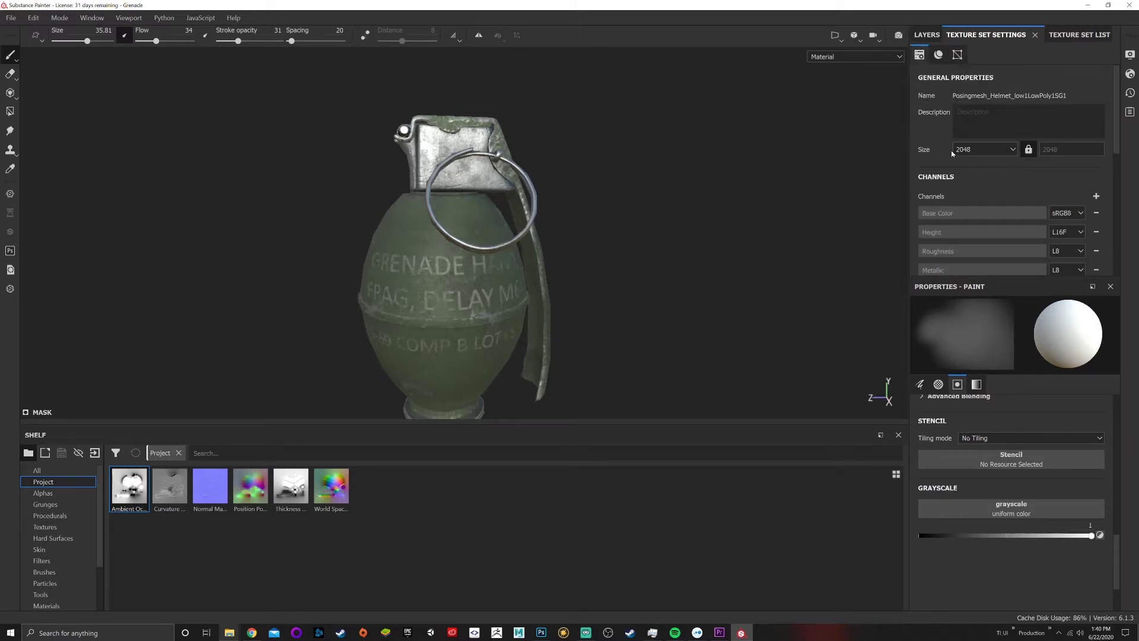
# Set the grenade's texture set size to 4096.
pyautogui.scroll(2, 479, 235)
pyautogui.keyDown('alt'); pyautogui.moveTo(463, 254); pyautogui.dragTo(536, 244); pyautogui.keyUp('alt')
pyautogui.keyDown('alt'); pyautogui.moveTo(537, 244); pyautogui.dragTo(578, 214, button='middle'); pyautogui.keyUp('alt')
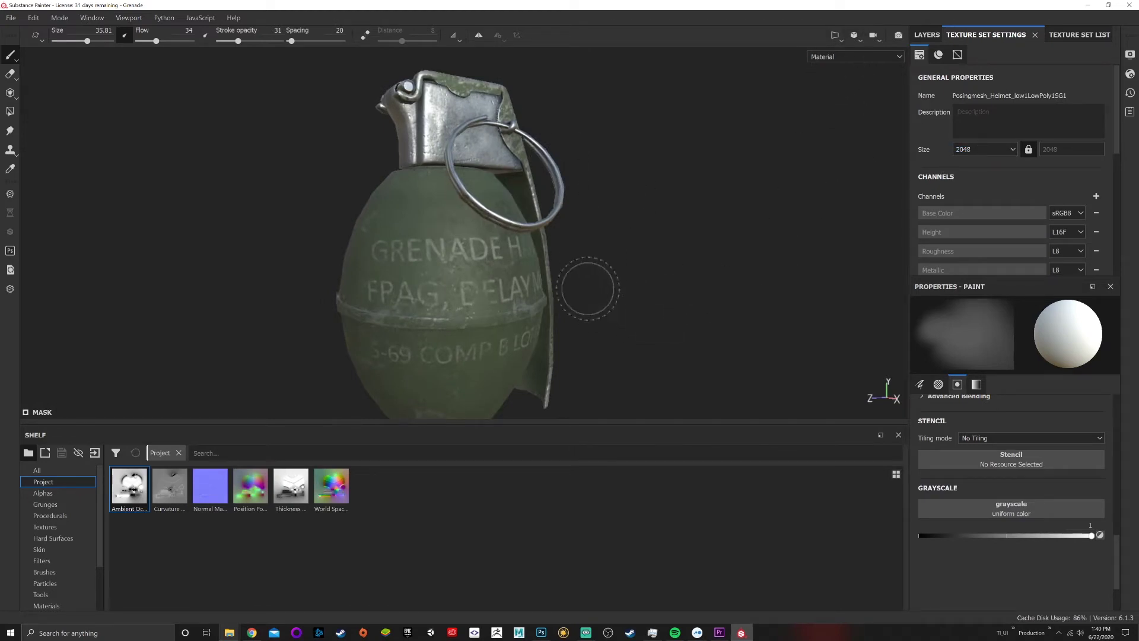
pyautogui.keyDown('alt'); pyautogui.moveTo(585, 280); pyautogui.dragTo(555, 276); pyautogui.keyUp('alt')
pyautogui.scroll(1, 555, 275)
pyautogui.keyDown('alt'); pyautogui.moveTo(587, 323); pyautogui.dragTo(613, 273, button='middle'); pyautogui.keyUp('alt')
pyautogui.keyDown('alt'); pyautogui.moveTo(613, 272); pyautogui.dragTo(586, 276); pyautogui.keyUp('alt')
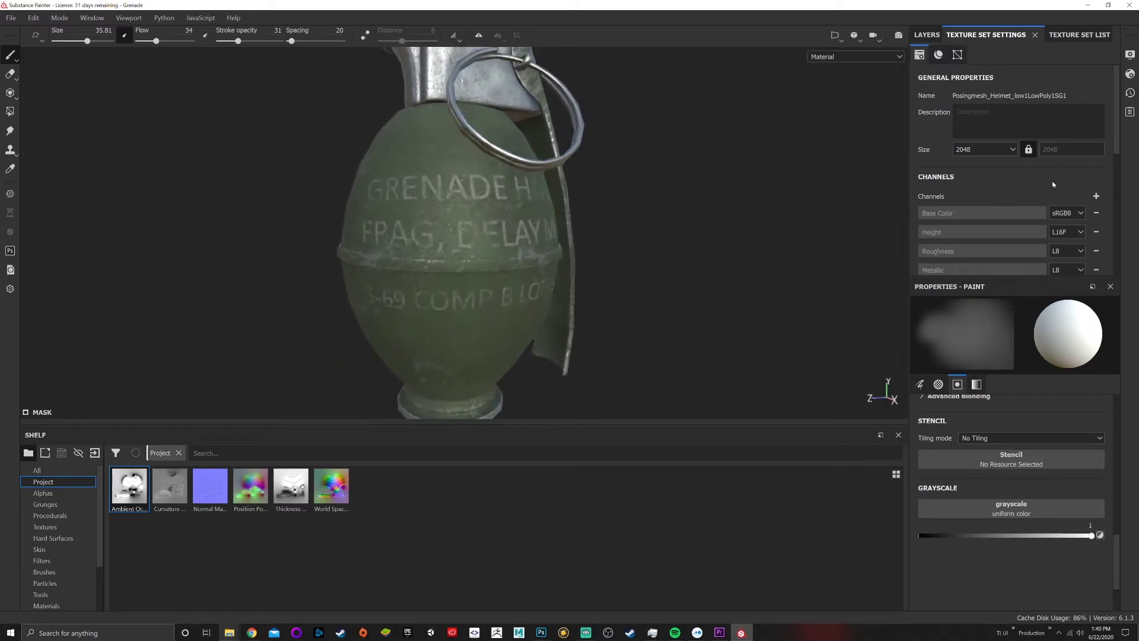
pyautogui.click(985, 150)
pyautogui.click(974, 204)
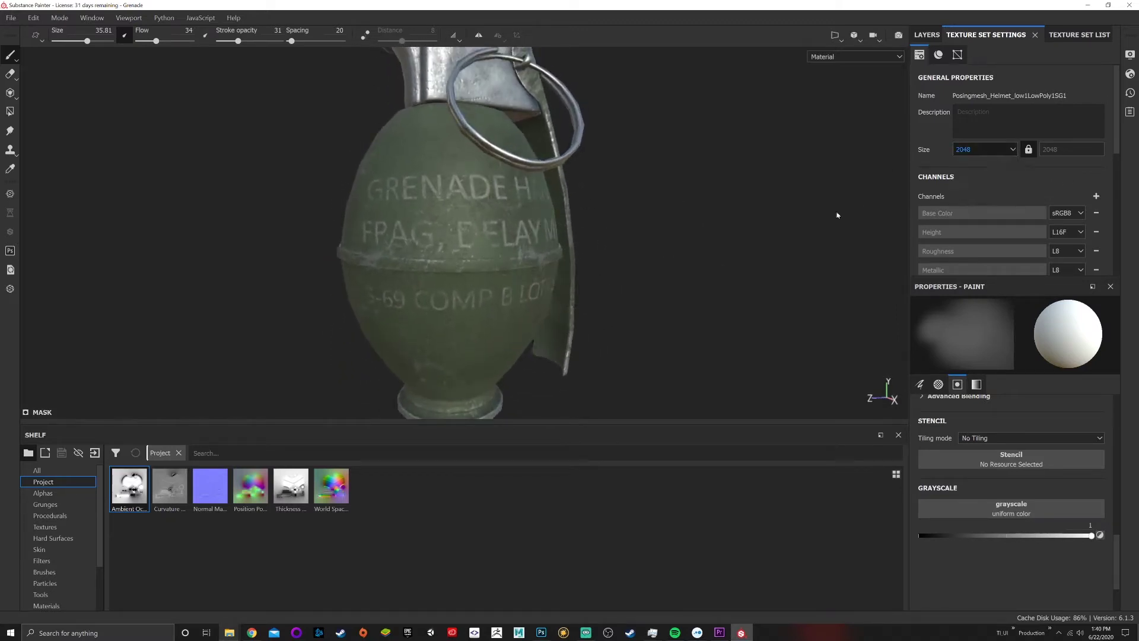
pyautogui.press('Down')
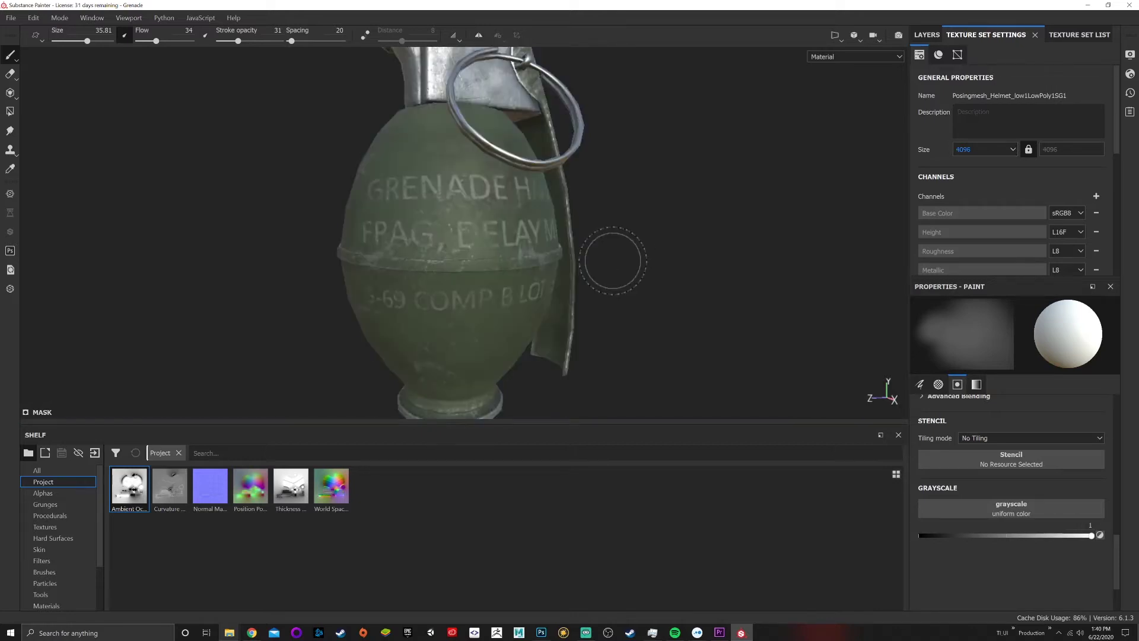
# Examine the lettering and centre band of the grenade body up close at 4096 resolution.
pyautogui.scroll(5, 475, 279)
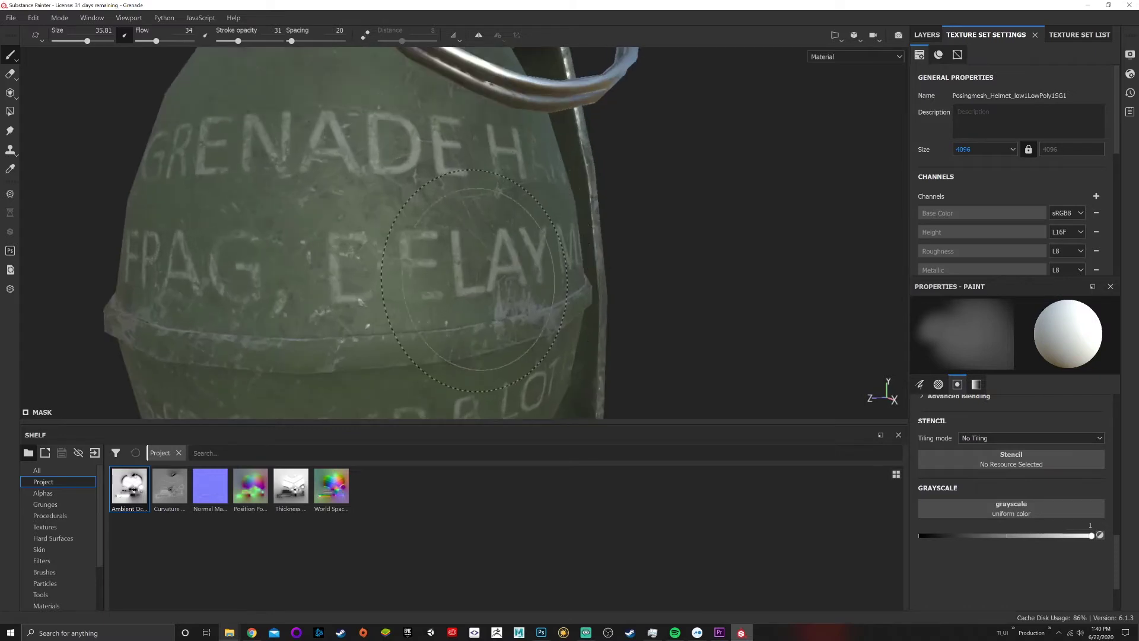
pyautogui.keyDown('alt'); pyautogui.moveTo(475, 279); pyautogui.dragTo(522, 223, button='middle'); pyautogui.keyUp('alt')
pyautogui.keyDown('alt'); pyautogui.moveTo(522, 223); pyautogui.dragTo(618, 201); pyautogui.keyUp('alt')
pyautogui.keyDown('alt'); pyautogui.moveTo(618, 201); pyautogui.dragTo(549, 205, button='right'); pyautogui.keyUp('alt')
pyautogui.keyDown('alt'); pyautogui.moveTo(549, 205); pyautogui.dragTo(593, 212, button='middle'); pyautogui.keyUp('alt')
pyautogui.keyDown('alt'); pyautogui.moveTo(593, 212); pyautogui.dragTo(559, 255); pyautogui.keyUp('alt')
pyautogui.keyDown('alt'); pyautogui.moveTo(560, 255); pyautogui.dragTo(541, 178, button='right'); pyautogui.keyUp('alt')
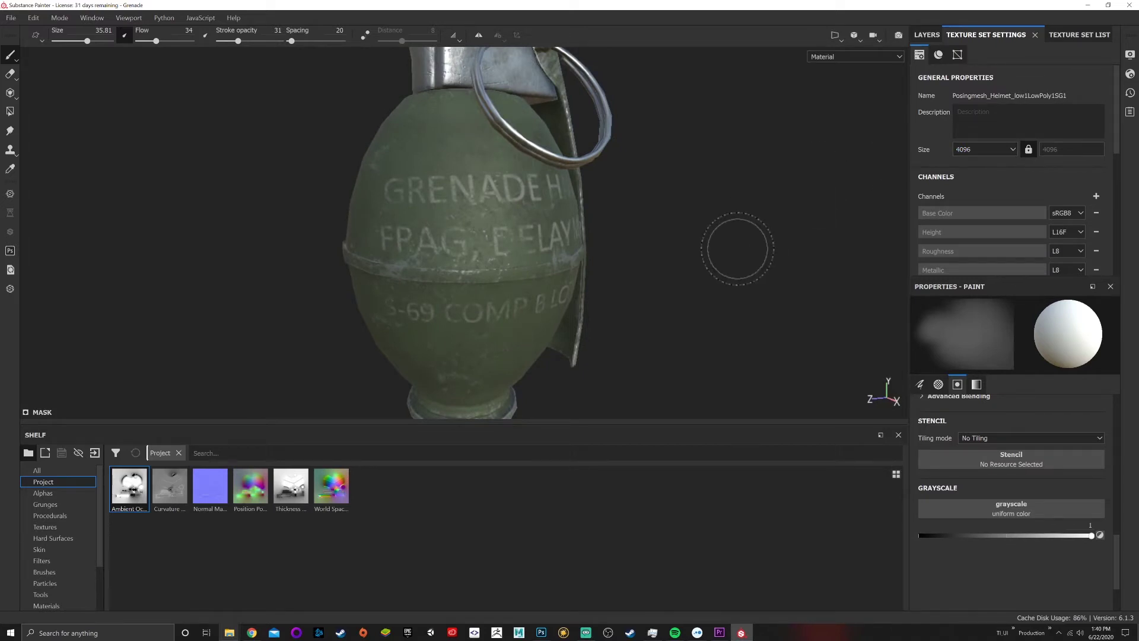
# Set the texture set size to 1024 and inspect the body lettering up close.
pyautogui.click(982, 149)
pyautogui.press('Escape')
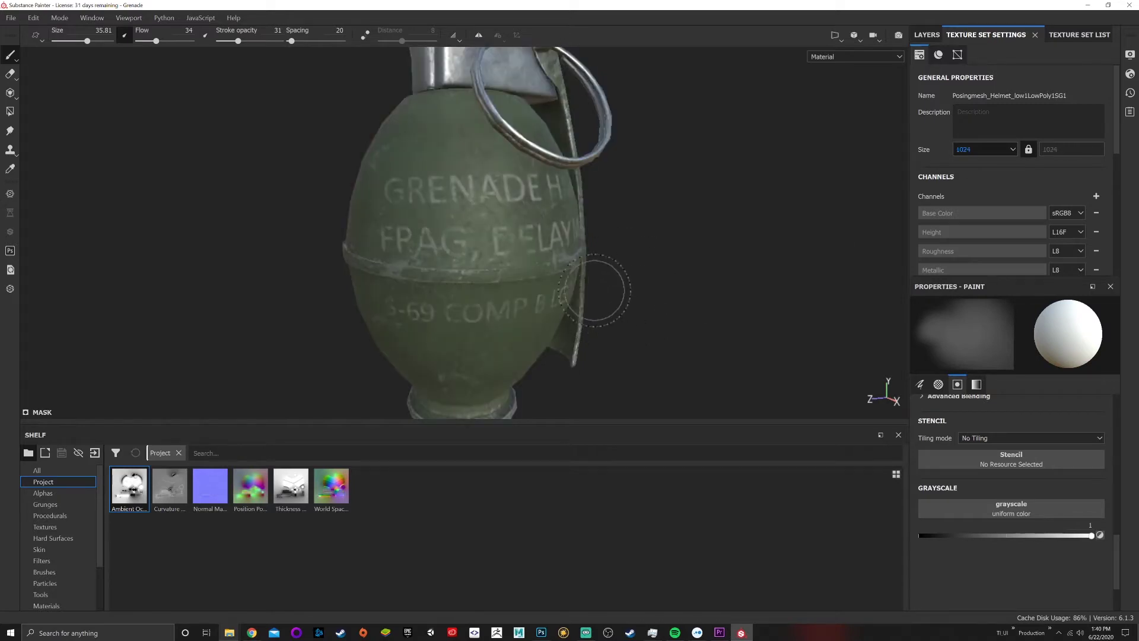
pyautogui.scroll(5, 599, 282)
pyautogui.keyDown('alt'); pyautogui.moveTo(453, 149); pyautogui.dragTo(560, 254); pyautogui.keyUp('alt')
pyautogui.scroll(-3, 560, 255)
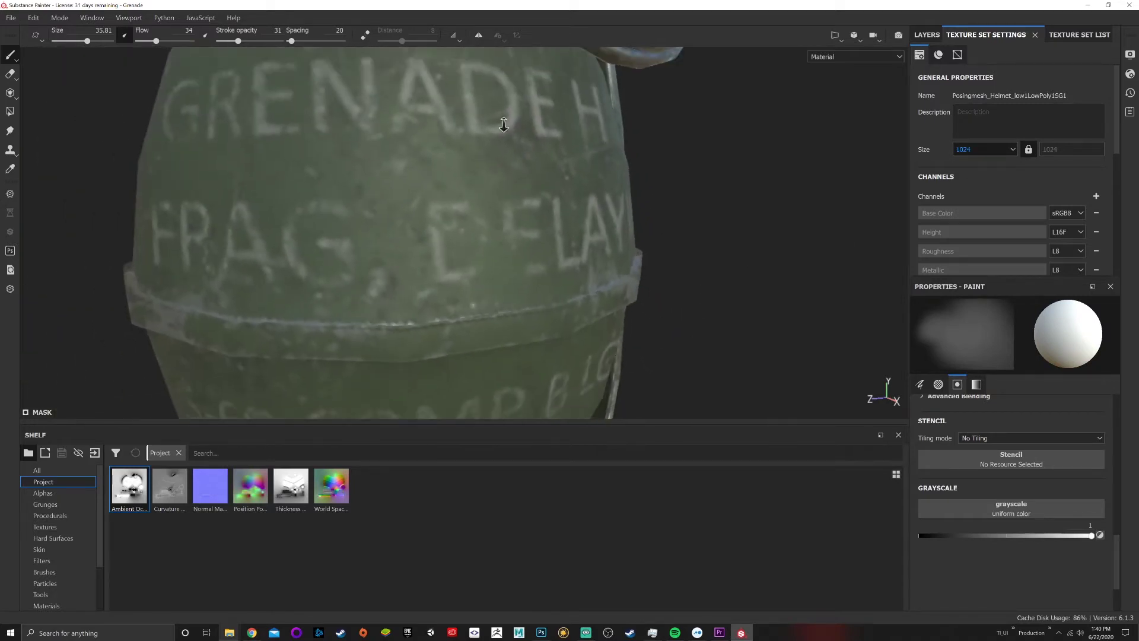
pyautogui.moveTo(501, 127)
pyautogui.keyDown('alt'); pyautogui.mouseDown()
pyautogui.moveTo(536, 194)
pyautogui.moveTo(603, 191)
pyautogui.moveTo(511, 207)
pyautogui.mouseUp(); pyautogui.keyUp('alt')
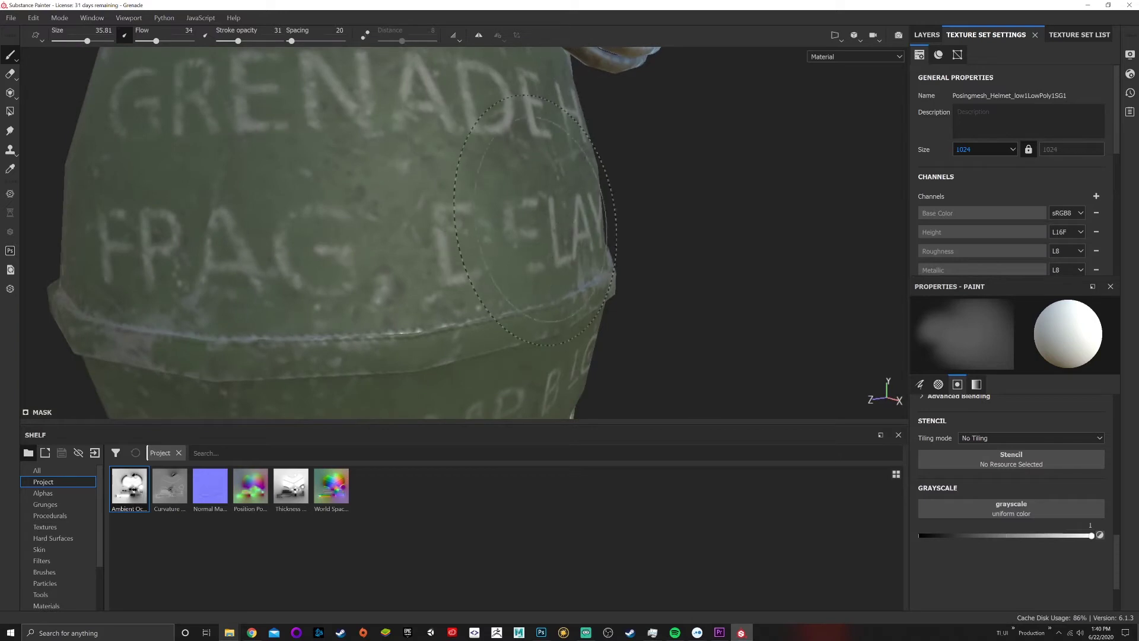
# Set the texture set size to 2048.
pyautogui.scroll(-2, 564, 244)
pyautogui.scroll(-2, 647, 277)
pyautogui.click(967, 150)
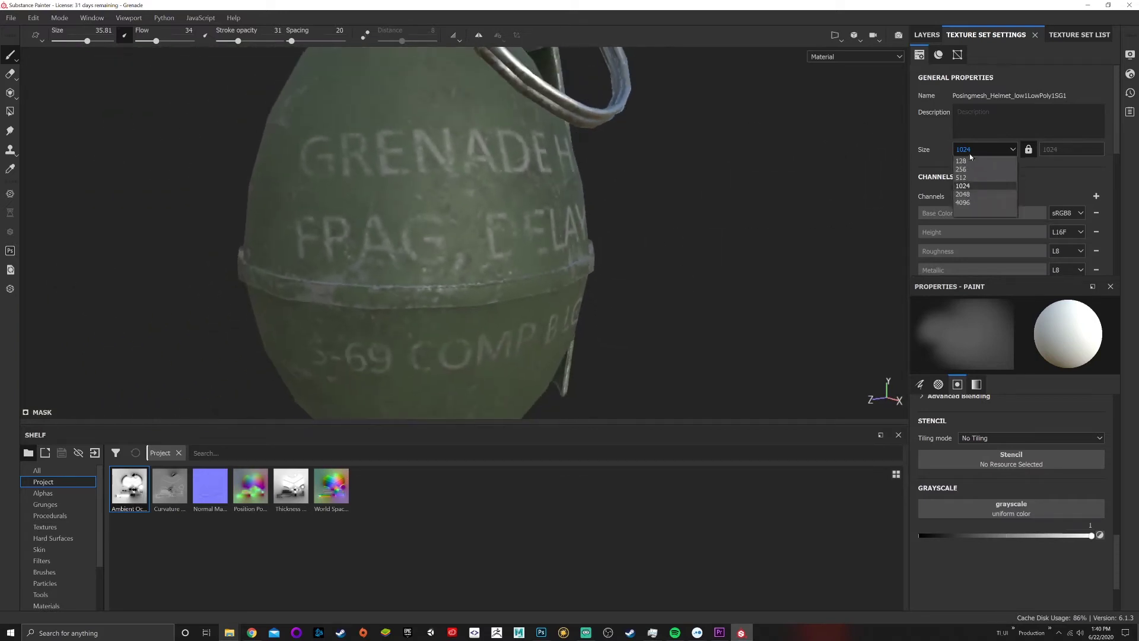
pyautogui.click(964, 194)
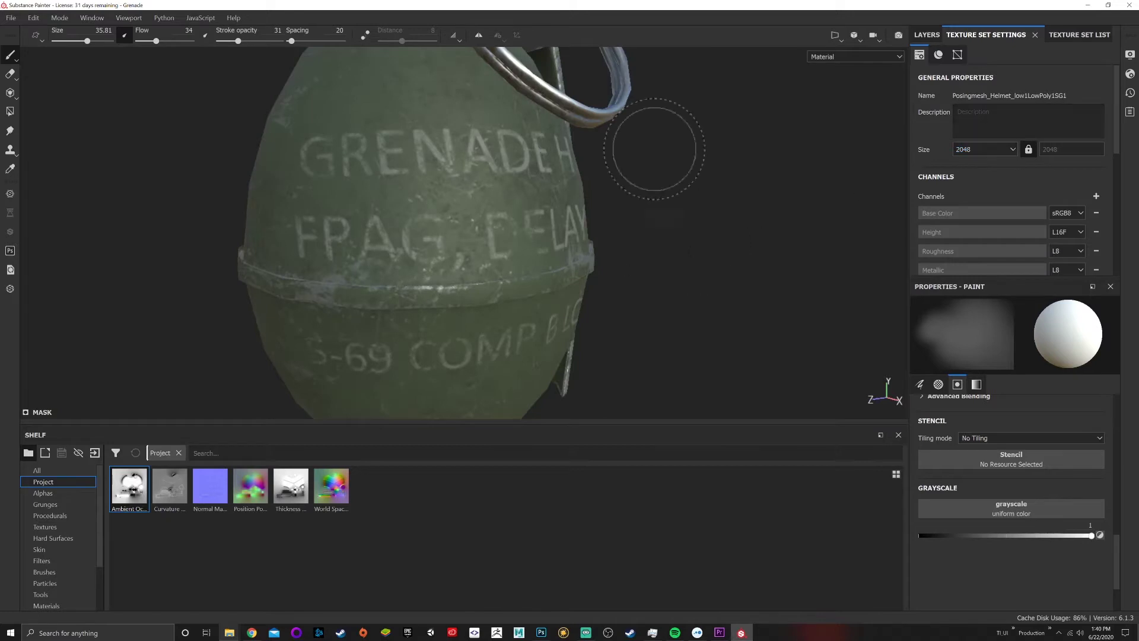
# Examine the grenade at 2048 resolution from different angles, rotating the environment lighting around it.
pyautogui.moveTo(711, 226)
pyautogui.keyDown('alt'); pyautogui.mouseDown()
pyautogui.moveTo(638, 219)
pyautogui.moveTo(706, 218)
pyautogui.mouseUp(); pyautogui.keyUp('alt')
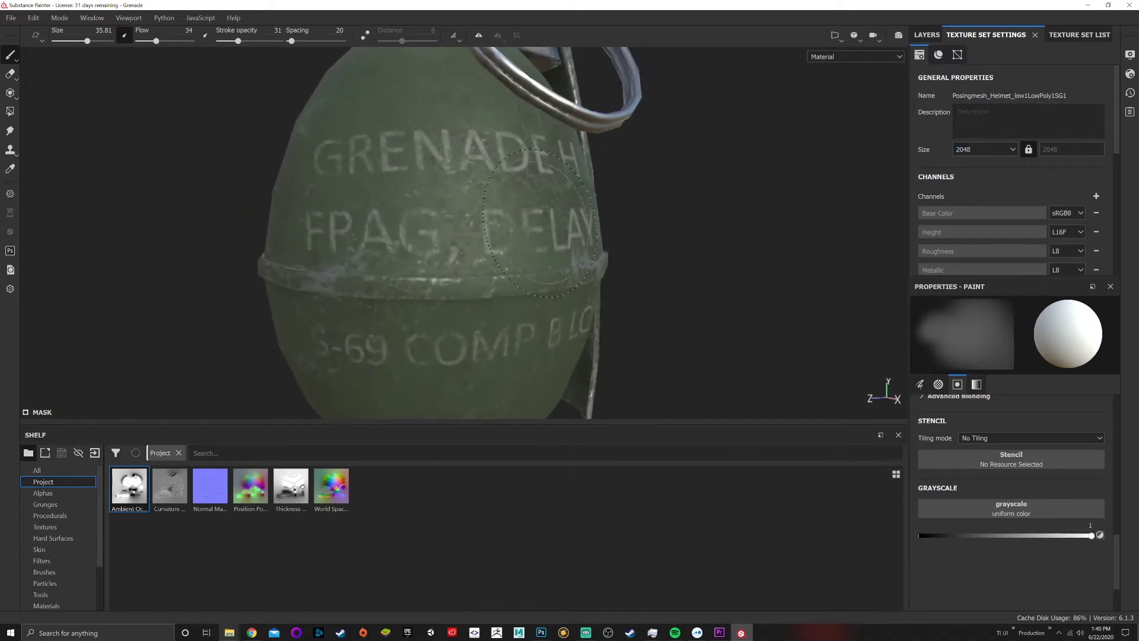
pyautogui.scroll(-3, 537, 219)
pyautogui.keyDown('alt'); pyautogui.moveTo(621, 219); pyautogui.dragTo(585, 218); pyautogui.keyUp('alt')
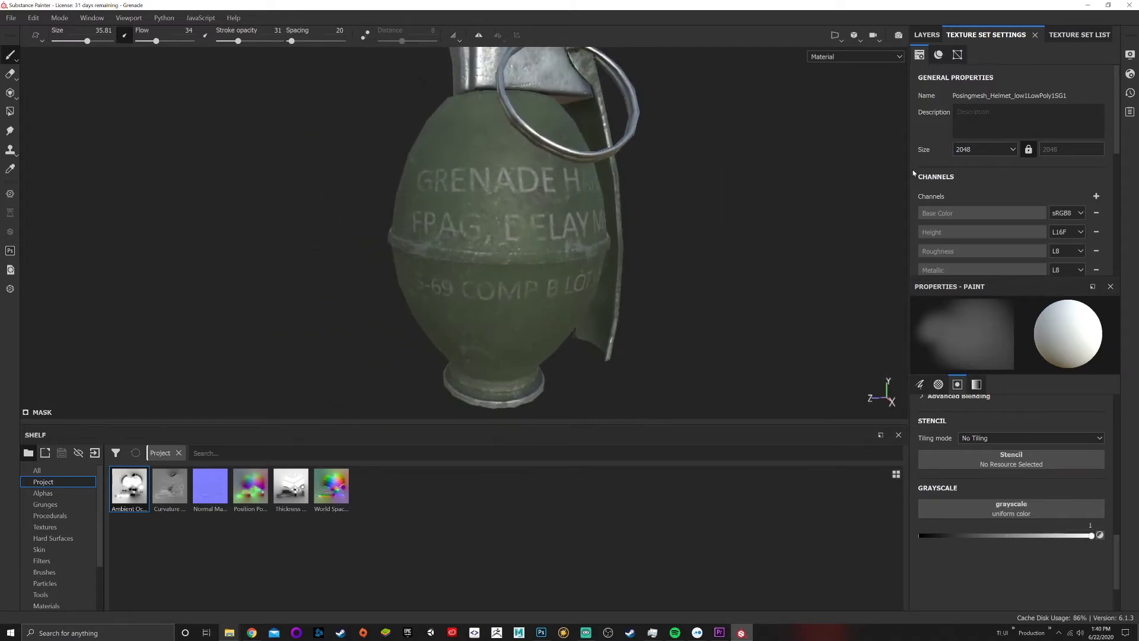
pyautogui.scroll(-2, 851, 173)
pyautogui.scroll(3, 852, 173)
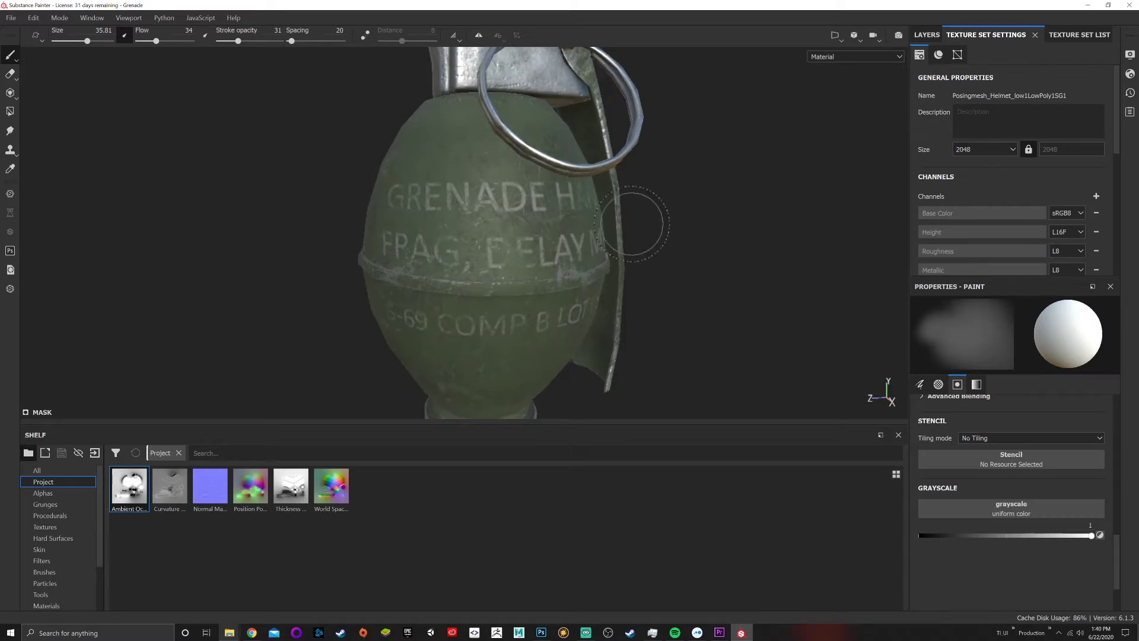
pyautogui.scroll(-3, 633, 224)
pyautogui.keyDown('alt'); pyautogui.moveTo(636, 211); pyautogui.dragTo(638, 242, button='middle'); pyautogui.keyUp('alt')
pyautogui.keyDown('alt'); pyautogui.moveTo(639, 243); pyautogui.dragTo(619, 240); pyautogui.keyUp('alt')
pyautogui.keyDown('alt'); pyautogui.moveTo(619, 241); pyautogui.dragTo(615, 234, button='middle'); pyautogui.keyUp('alt')
pyautogui.keyDown('alt'); pyautogui.moveTo(615, 234); pyautogui.dragTo(662, 218); pyautogui.keyUp('alt')
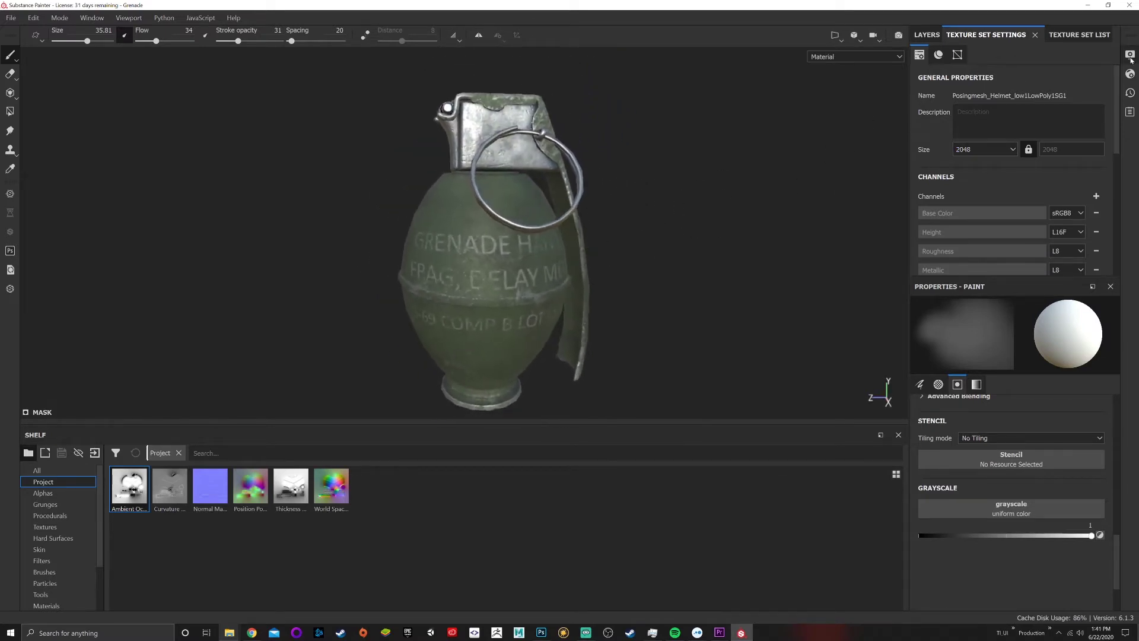
pyautogui.keyDown('shift'); pyautogui.moveTo(498, 233); pyautogui.dragTo(656, 205, button='right'); pyautogui.keyUp('shift')
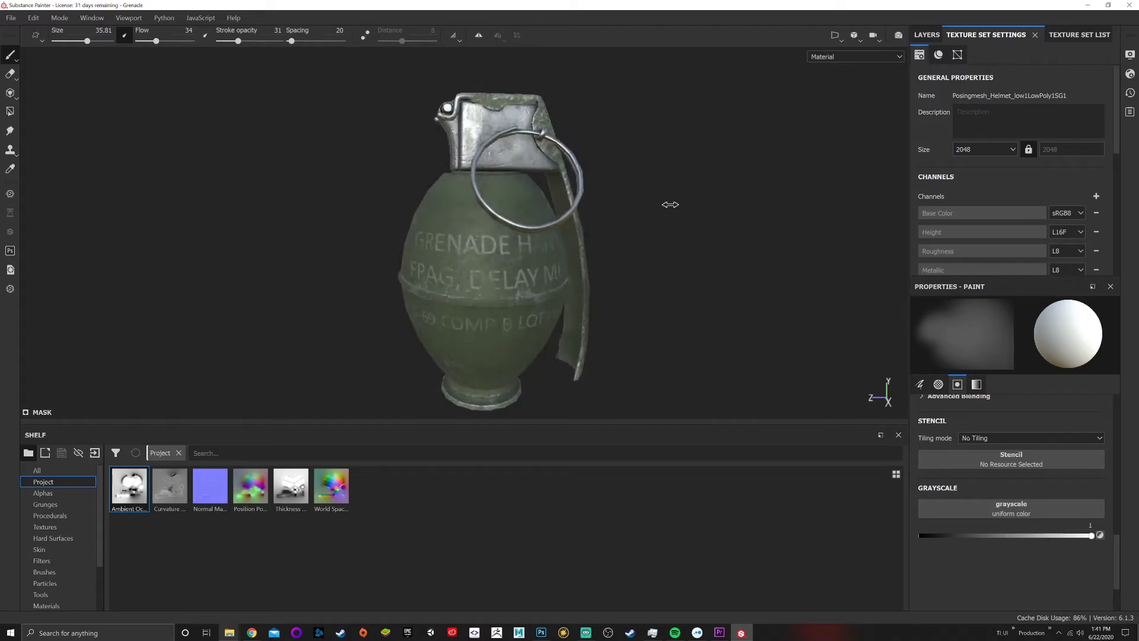
# Change the environment map to Canopus Ground and check the grenade under that lighting.
pyautogui.click(1130, 55)
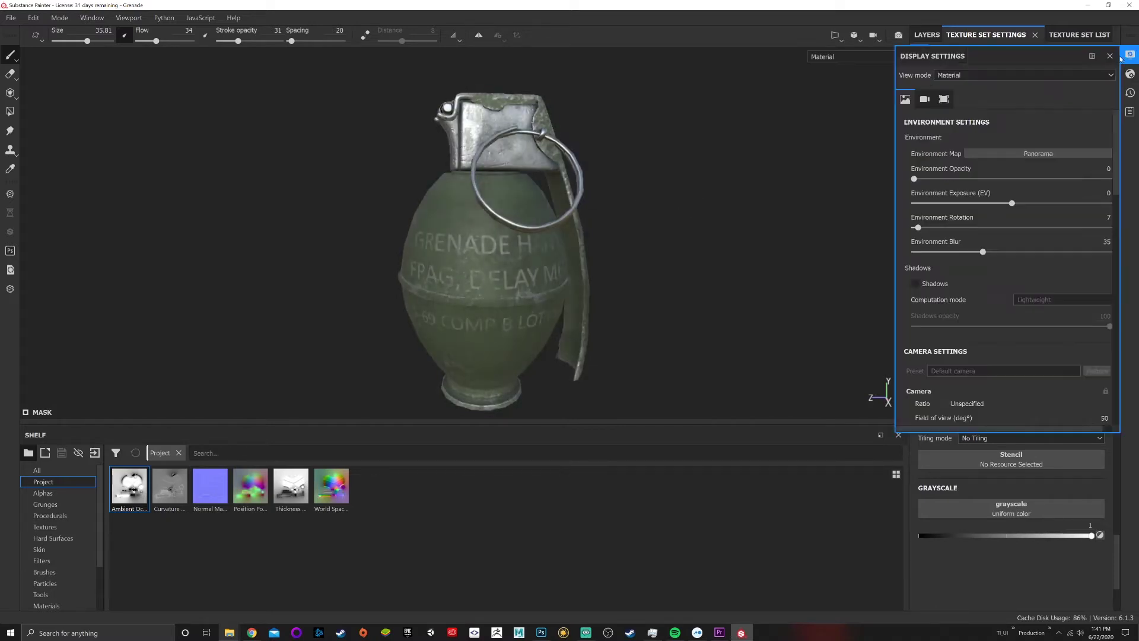
pyautogui.click(1015, 152)
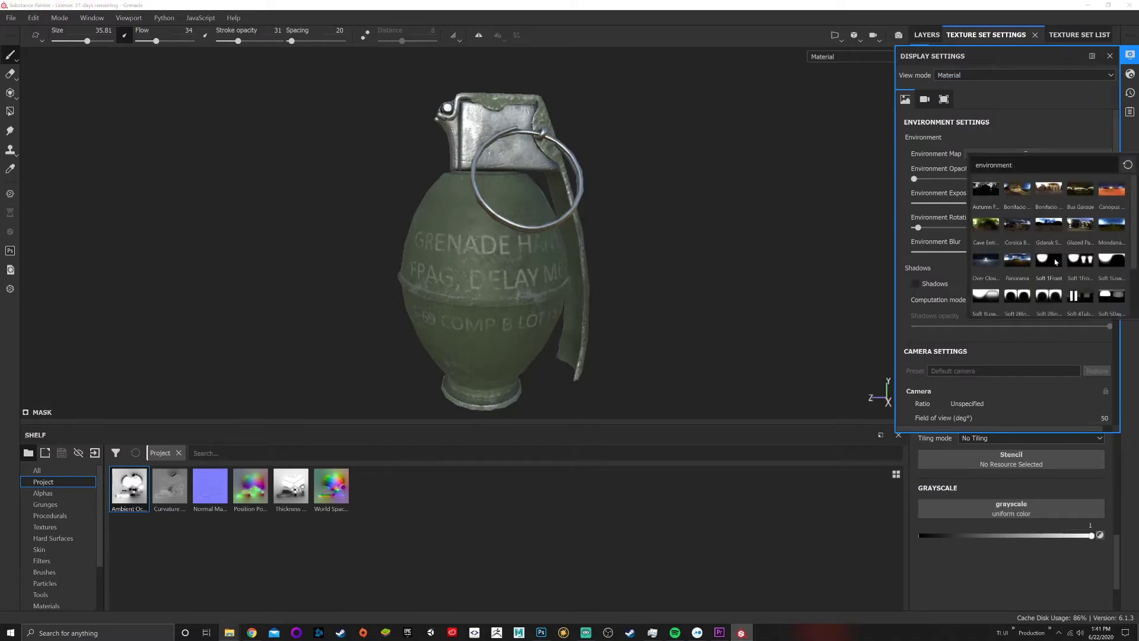
pyautogui.scroll(-2, 1052, 265)
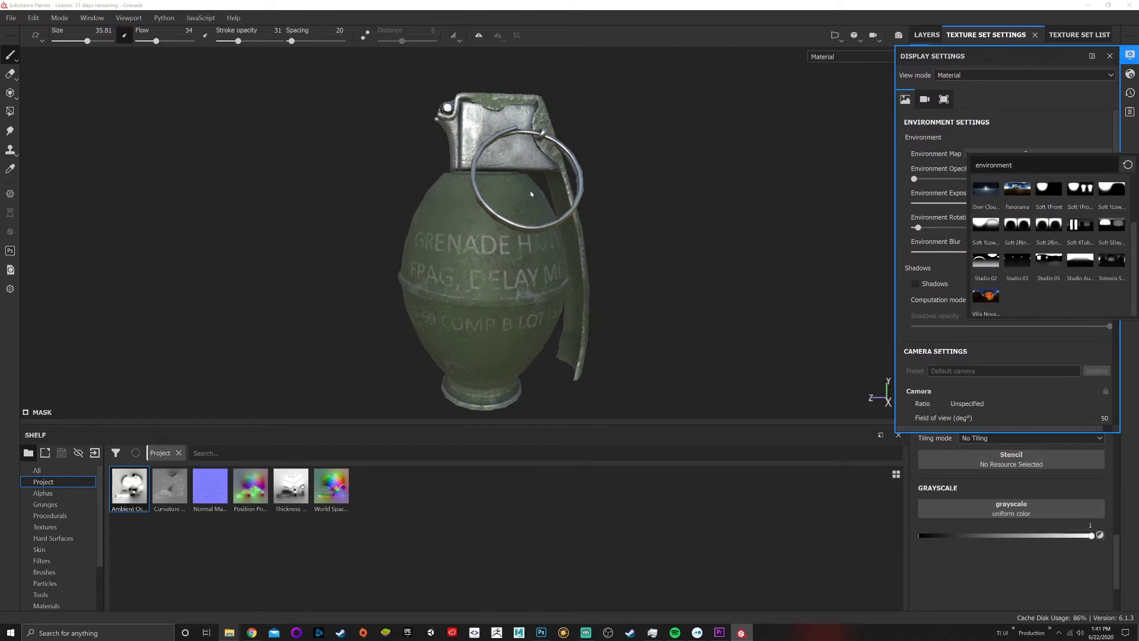
pyautogui.scroll(2, 985, 272)
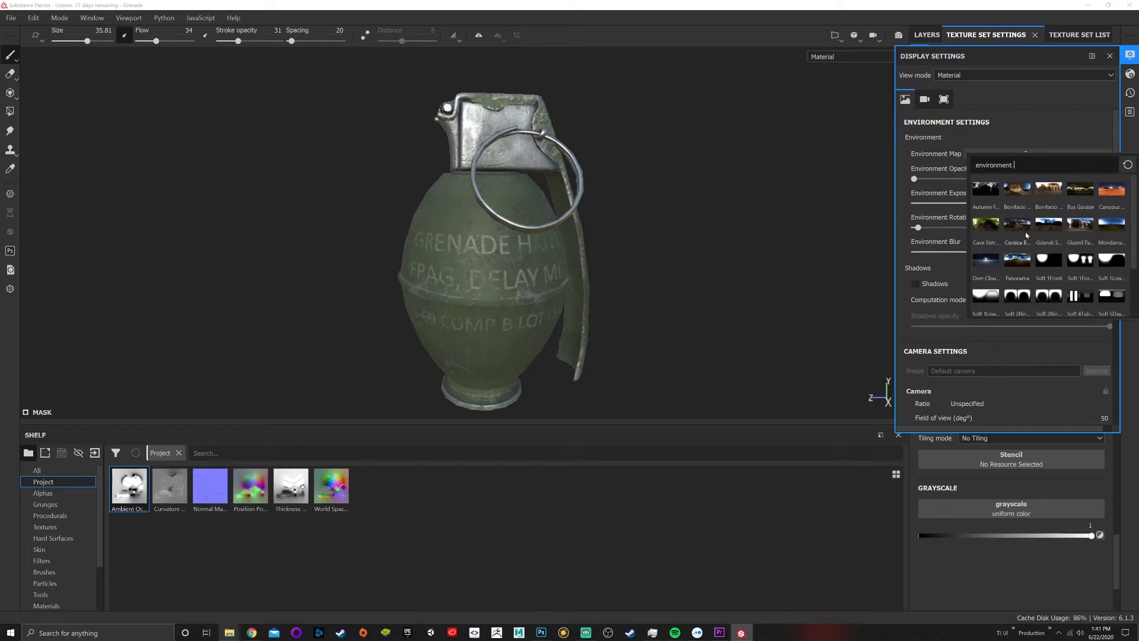
pyautogui.click(1110, 193)
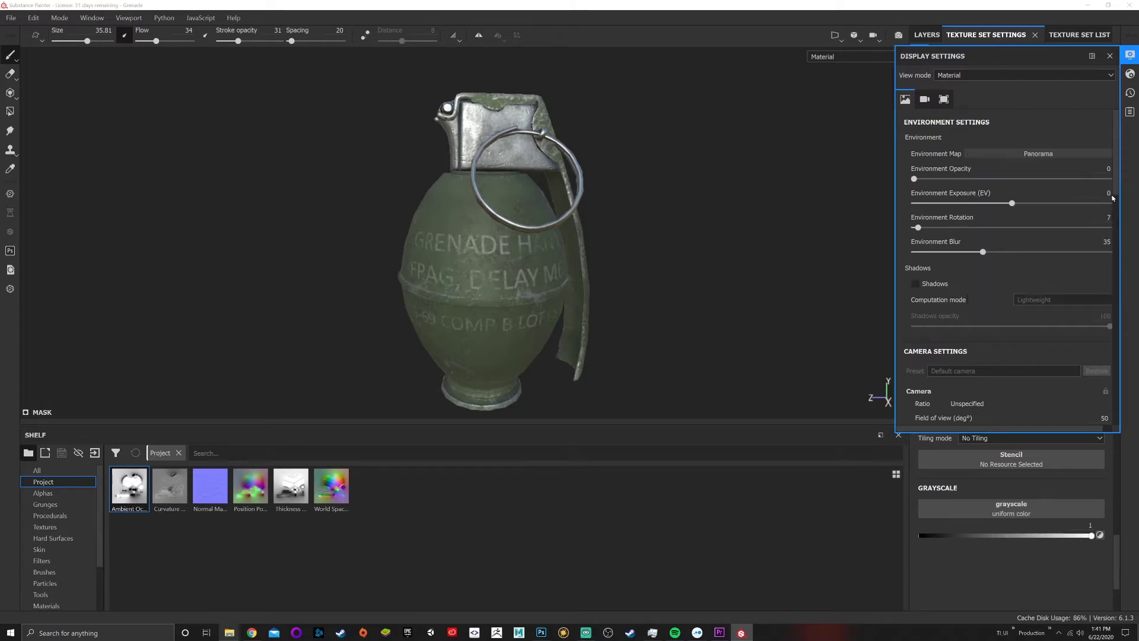
pyautogui.moveTo(479, 241)
pyautogui.keyDown('alt'); pyautogui.mouseDown()
pyautogui.moveTo(697, 265)
pyautogui.moveTo(451, 237)
pyautogui.mouseUp(); pyautogui.keyUp('alt')
pyautogui.moveTo(458, 241)
pyautogui.keyDown('alt'); pyautogui.mouseDown(button='right')
pyautogui.moveTo(521, 271)
pyautogui.moveTo(512, 222)
pyautogui.mouseUp(button='right'); pyautogui.keyUp('alt')
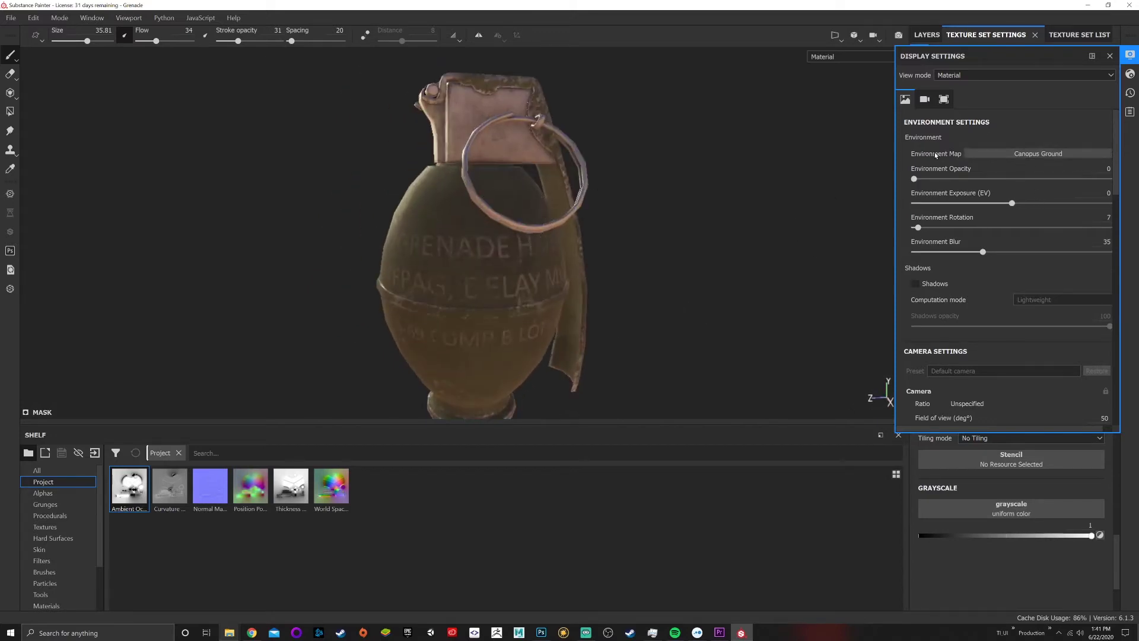
# Change the environment map to Studio 03.
pyautogui.click(1013, 155)
pyautogui.scroll(-2, 1058, 233)
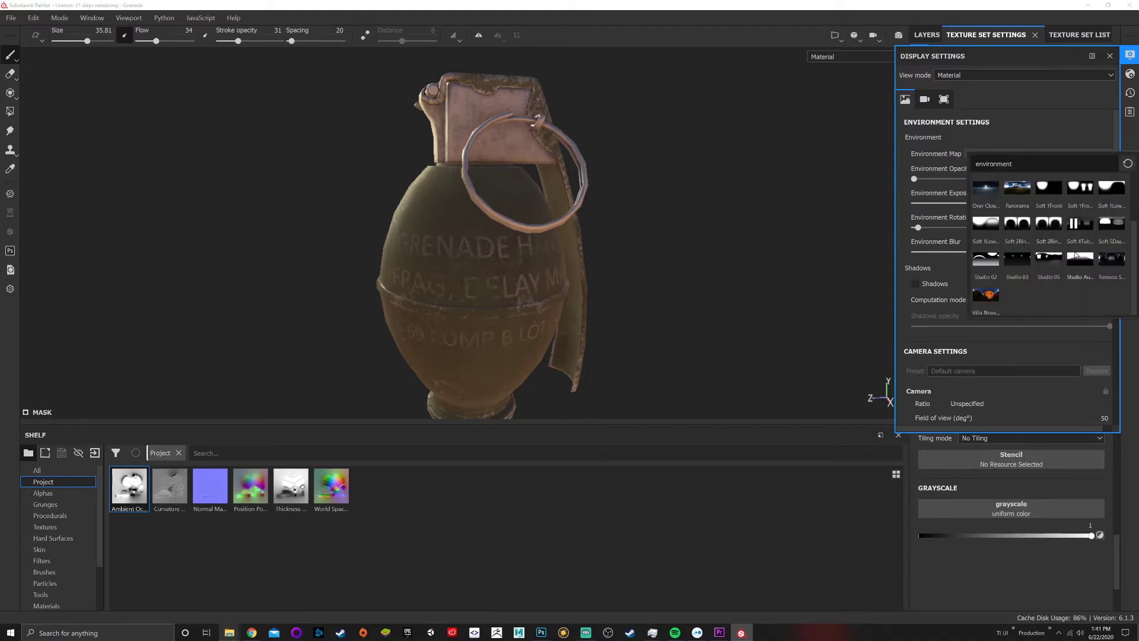
pyautogui.click(1017, 260)
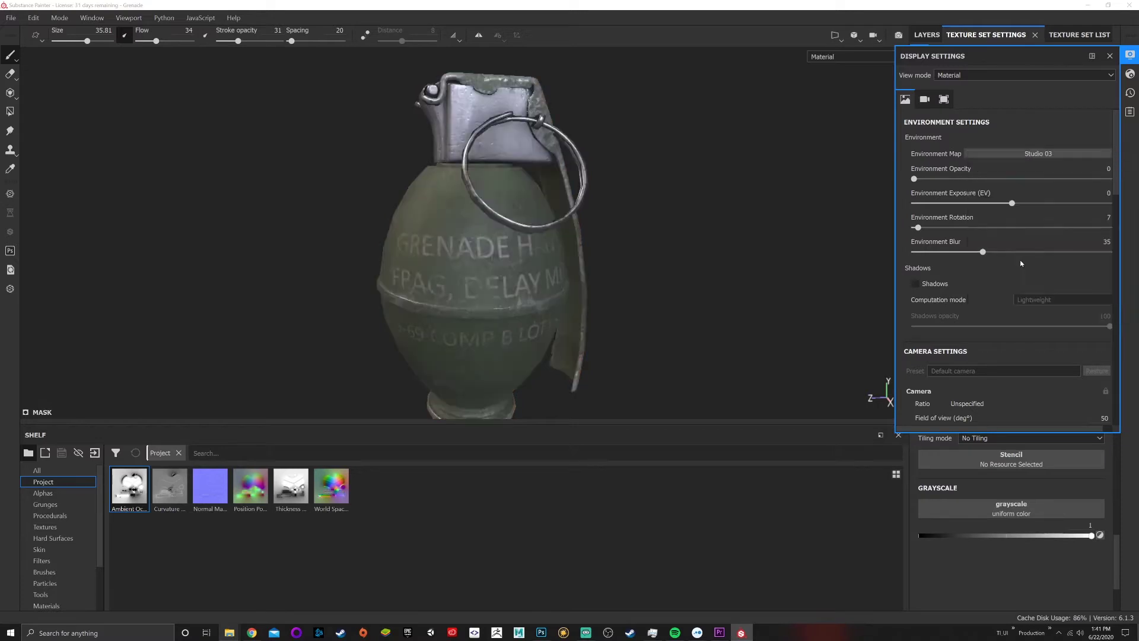
pyautogui.click(1026, 153)
pyautogui.click(844, 163)
# Rotate the environment lighting to 13 while inspecting the metal head, and close the display settings.
pyautogui.scroll(1, 633, 195)
pyautogui.moveTo(636, 198)
pyautogui.keyDown('shift'); pyautogui.mouseDown(button='right')
pyautogui.moveTo(581, 199)
pyautogui.moveTo(628, 199)
pyautogui.mouseUp(button='right'); pyautogui.keyUp('shift')
pyautogui.scroll(-2, 625, 198)
pyautogui.scroll(3, 625, 198)
pyautogui.keyDown('alt'); pyautogui.moveTo(653, 214); pyautogui.dragTo(608, 191); pyautogui.keyUp('alt')
pyautogui.moveTo(619, 233)
pyautogui.keyDown('alt'); pyautogui.mouseDown()
pyautogui.moveTo(760, 244)
pyautogui.moveTo(563, 220)
pyautogui.moveTo(633, 229)
pyautogui.moveTo(573, 217)
pyautogui.moveTo(584, 211)
pyautogui.mouseUp(); pyautogui.keyUp('alt')
pyautogui.scroll(-2, 519, 172)
pyautogui.scroll(5, 518, 179)
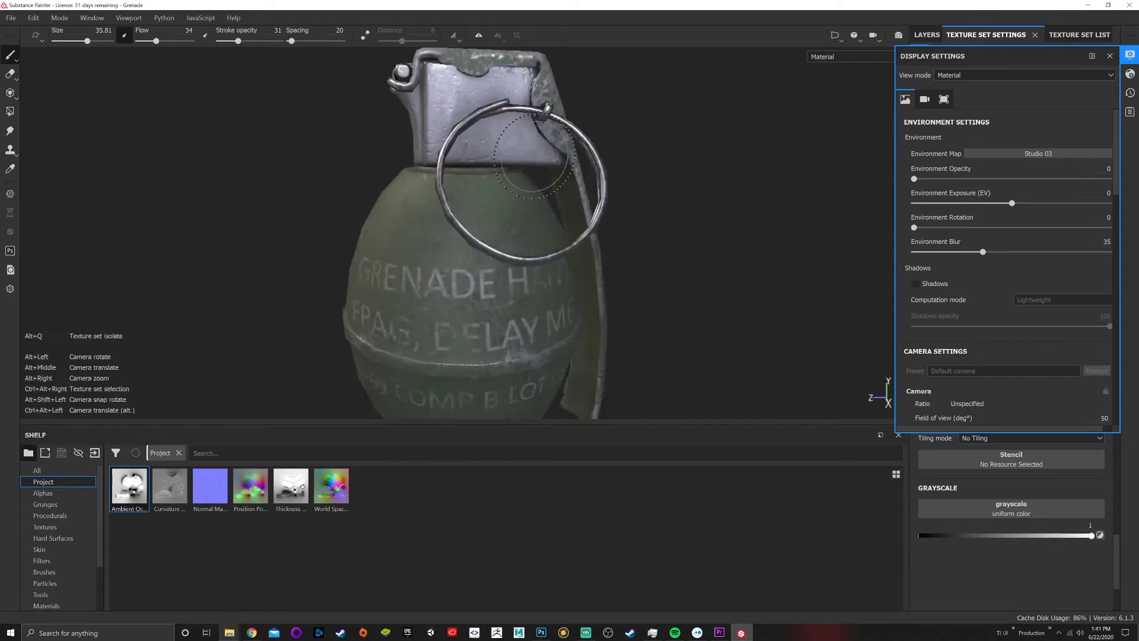
pyautogui.keyDown('alt'); pyautogui.moveTo(516, 195); pyautogui.dragTo(474, 187); pyautogui.keyUp('alt')
pyautogui.keyDown('shift'); pyautogui.moveTo(442, 186); pyautogui.dragTo(472, 193, button='right'); pyautogui.keyUp('shift')
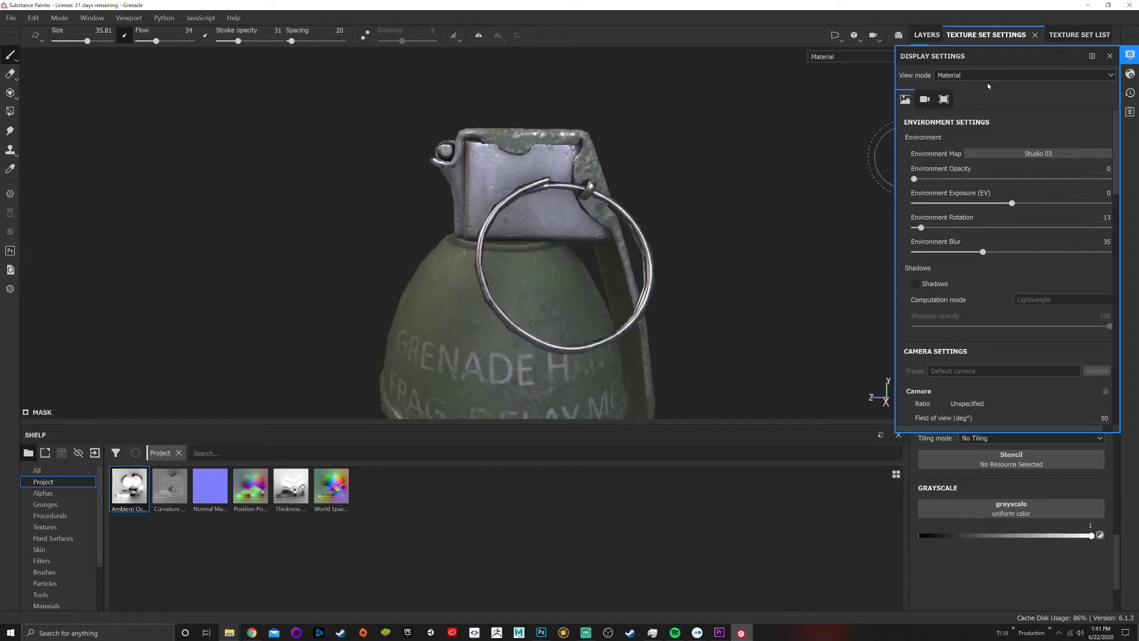
pyautogui.click(1110, 55)
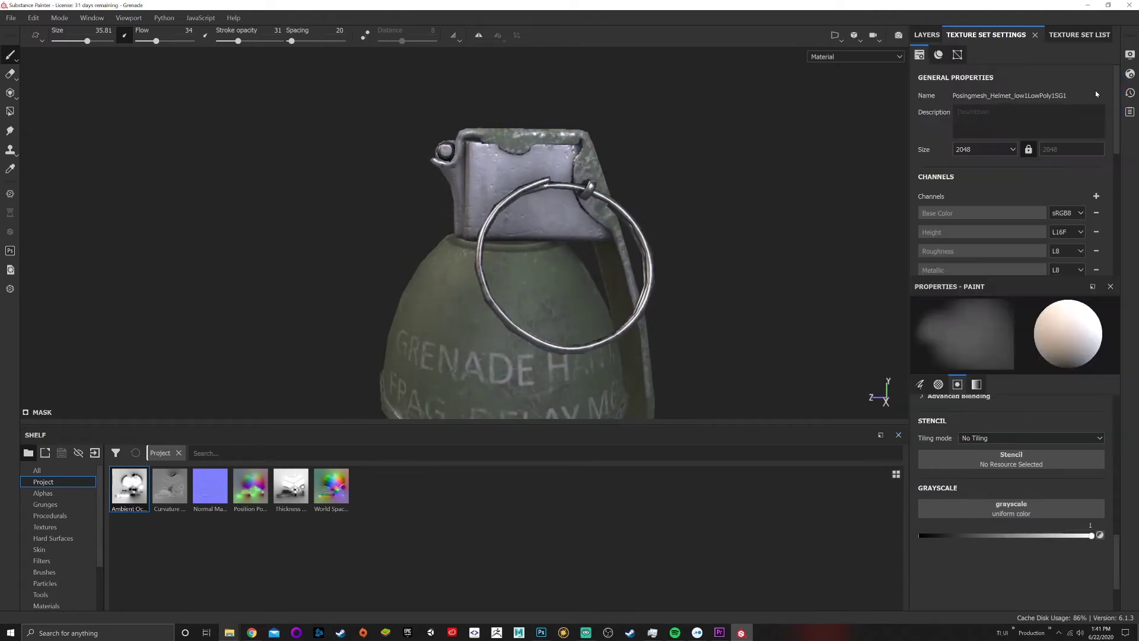
# Change the Steel Color of the Steel Rough layer in the MetalHead folder to a darker neutral gray.
pyautogui.click(927, 34)
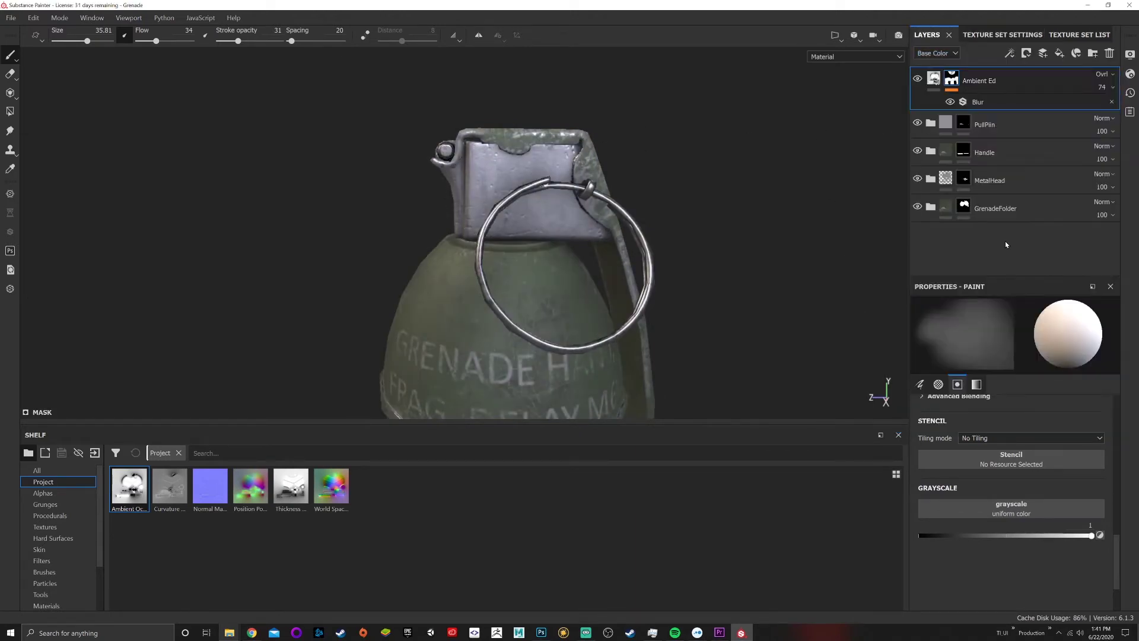
pyautogui.click(932, 180)
pyautogui.scroll(-3, 1044, 201)
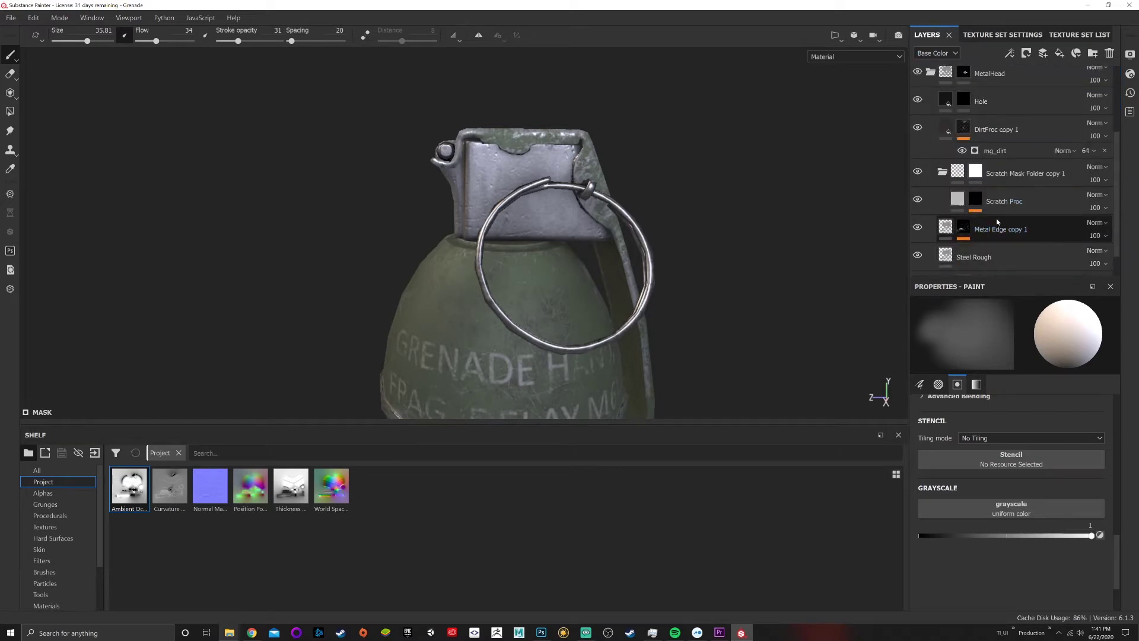
pyautogui.scroll(-1, 1018, 225)
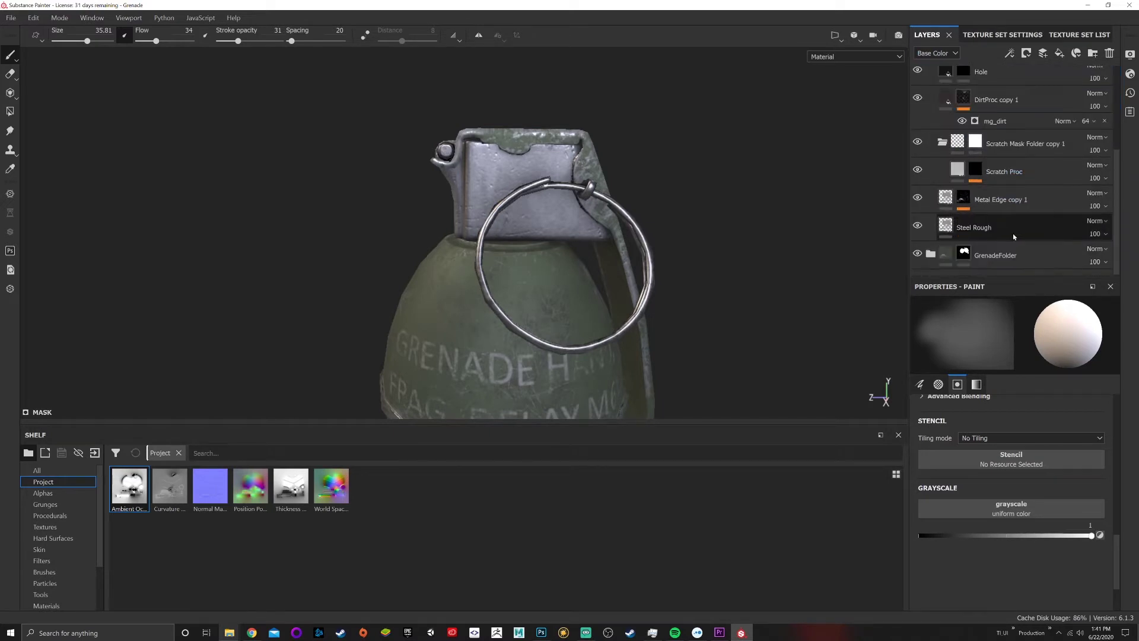
pyautogui.click(957, 233)
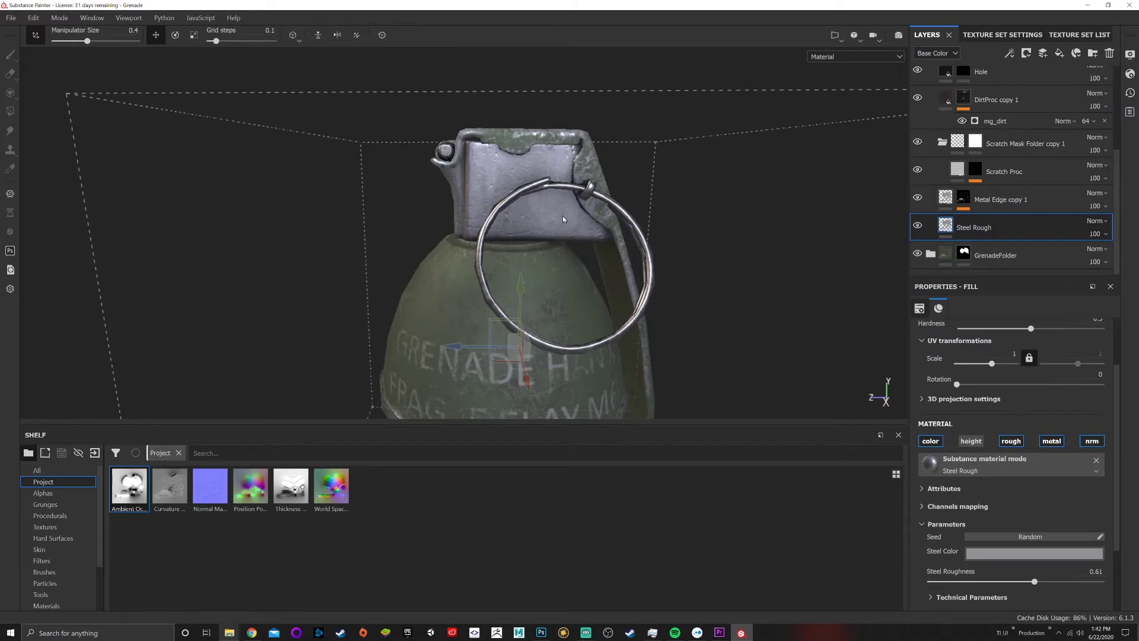
pyautogui.click(1001, 558)
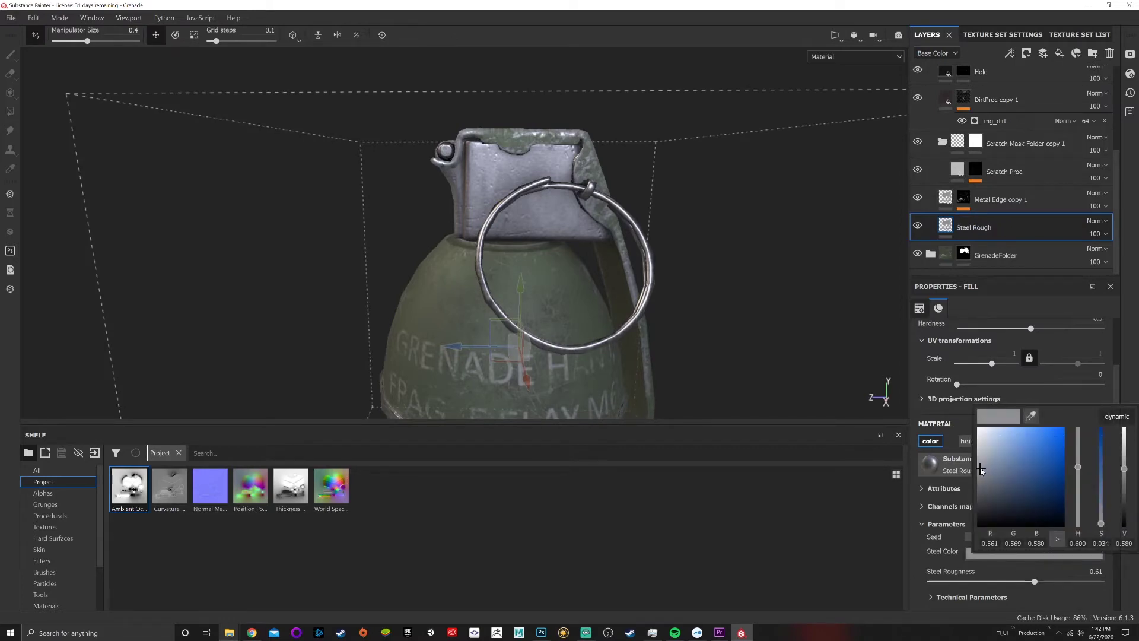
pyautogui.moveTo(971, 470)
pyautogui.mouseDown()
pyautogui.moveTo(968, 457)
pyautogui.moveTo(969, 483)
pyautogui.mouseUp()
pyautogui.click(824, 345)
# Examine the recolored metal head and the grenade body from different angles while rotating the environment lighting.
pyautogui.scroll(-3, 705, 295)
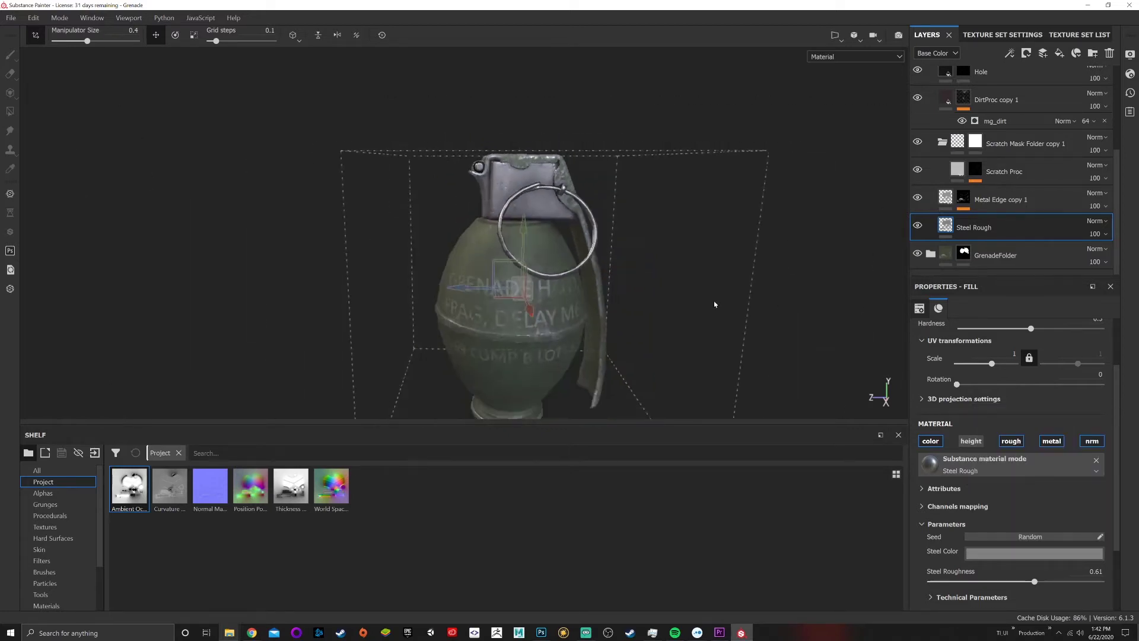
pyautogui.keyDown('alt'); pyautogui.moveTo(547, 254); pyautogui.dragTo(664, 237); pyautogui.keyUp('alt')
pyautogui.scroll(3, 614, 227)
pyautogui.keyDown('alt'); pyautogui.moveTo(492, 236); pyautogui.dragTo(387, 219); pyautogui.keyUp('alt')
pyautogui.keyDown('shift'); pyautogui.moveTo(387, 219); pyautogui.dragTo(557, 271, button='right'); pyautogui.keyUp('shift')
pyautogui.keyDown('alt'); pyautogui.moveTo(558, 270); pyautogui.dragTo(513, 152, button='middle'); pyautogui.keyUp('alt')
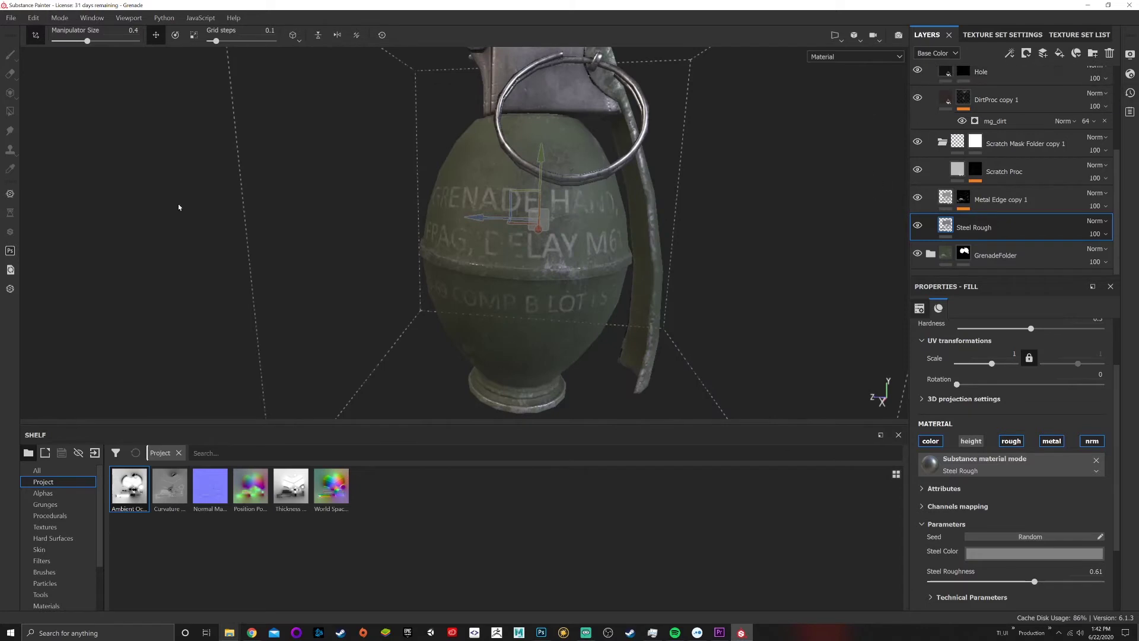
# Collapse the MetalHead folder, select the Ambient Ed layer's mask, and bring the texture set settings back into view.
pyautogui.scroll(3, 938, 105)
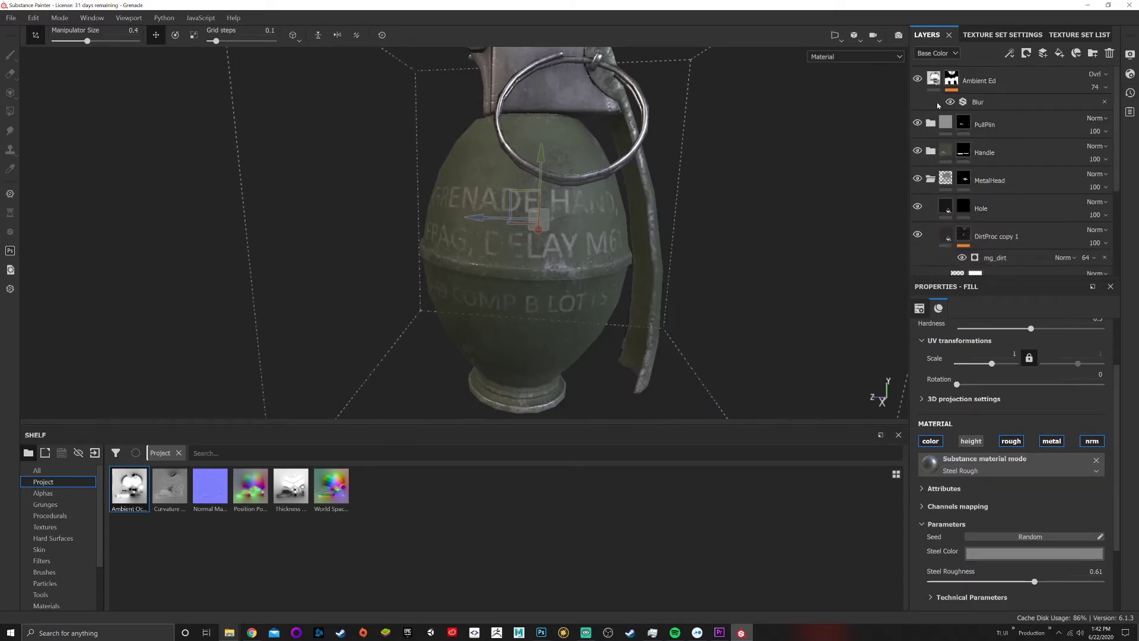
pyautogui.click(931, 179)
pyautogui.click(975, 86)
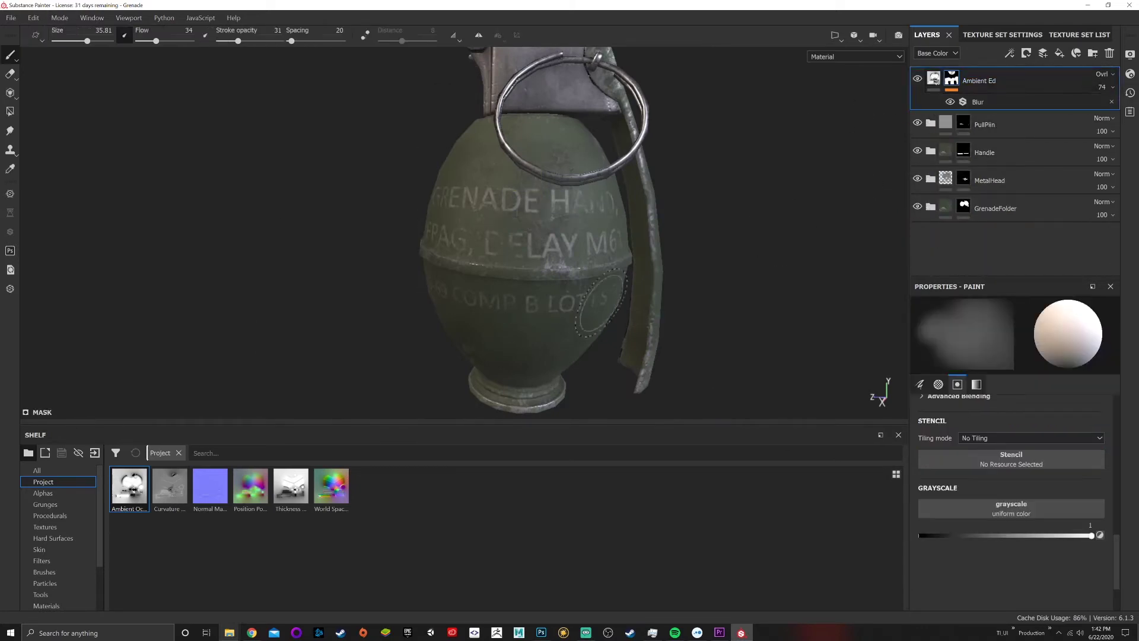
pyautogui.scroll(-2, 507, 323)
pyautogui.keyDown('alt'); pyautogui.moveTo(522, 243); pyautogui.dragTo(486, 240); pyautogui.keyUp('alt')
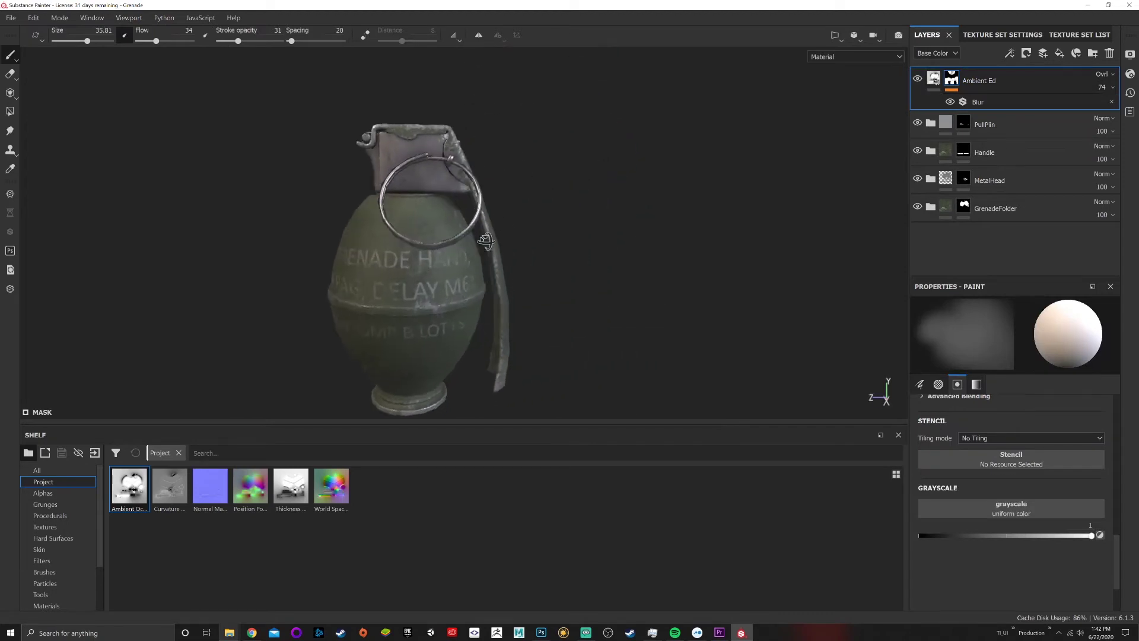
pyautogui.click(1009, 35)
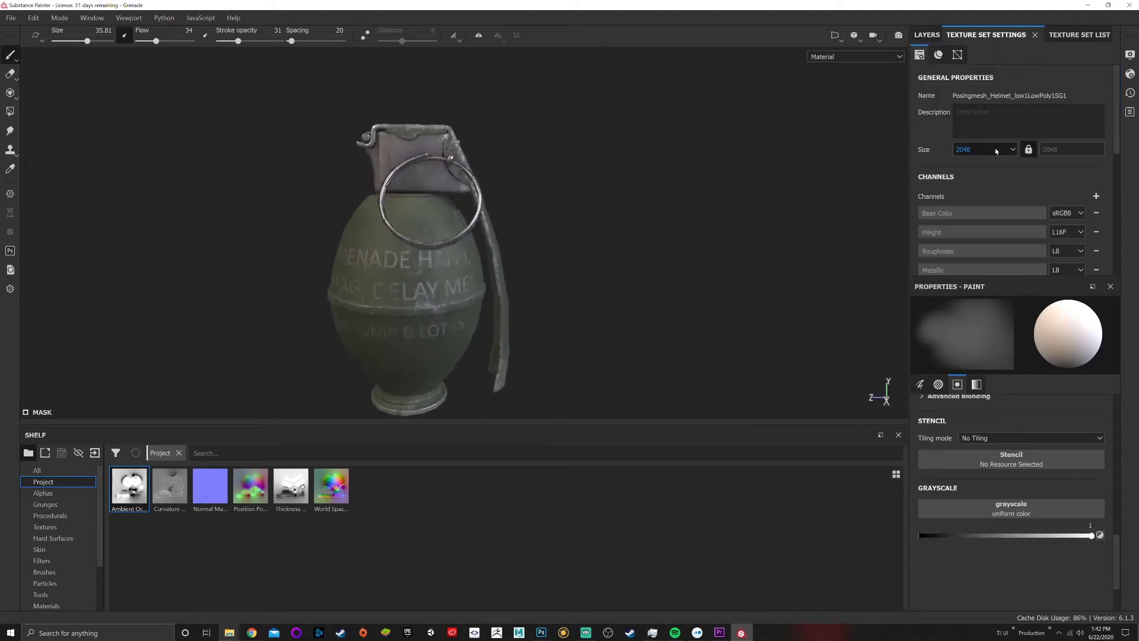
pyautogui.keyDown('alt'); pyautogui.moveTo(399, 261); pyautogui.dragTo(509, 260, button='middle'); pyautogui.keyUp('alt')
# Enable viewport shadows in the display settings and set their opacity to 61.
pyautogui.click(1130, 56)
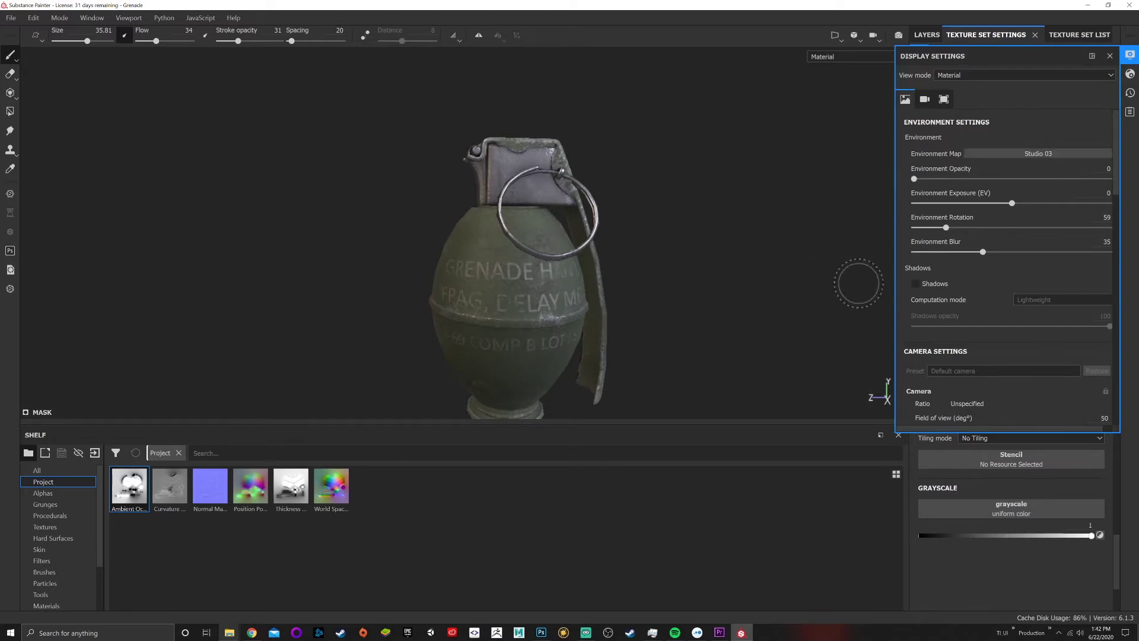
pyautogui.click(917, 284)
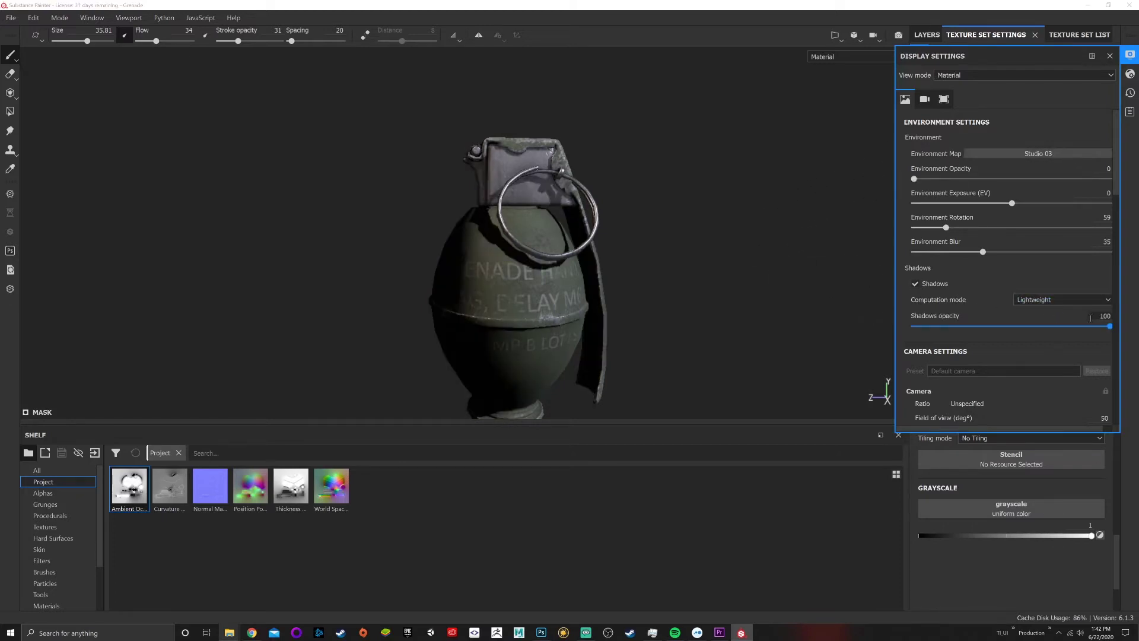
pyautogui.moveTo(1088, 328); pyautogui.dragTo(1072, 329)
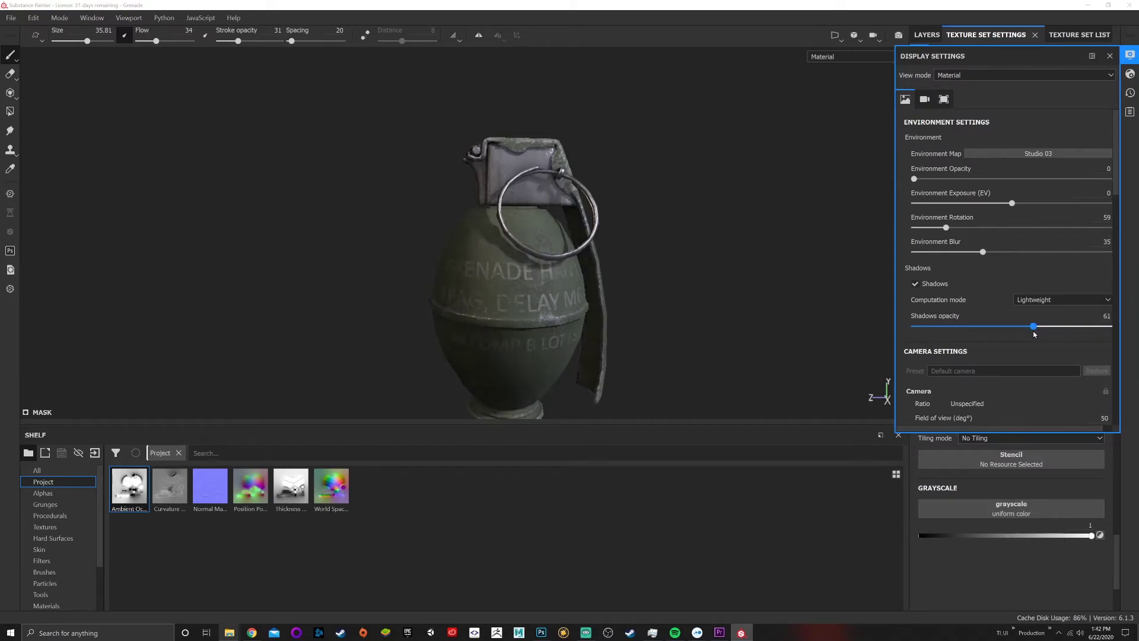
# Examine the grenade with shadows enabled from different angles and distances while rotating the environment lighting.
pyautogui.scroll(-3, 735, 271)
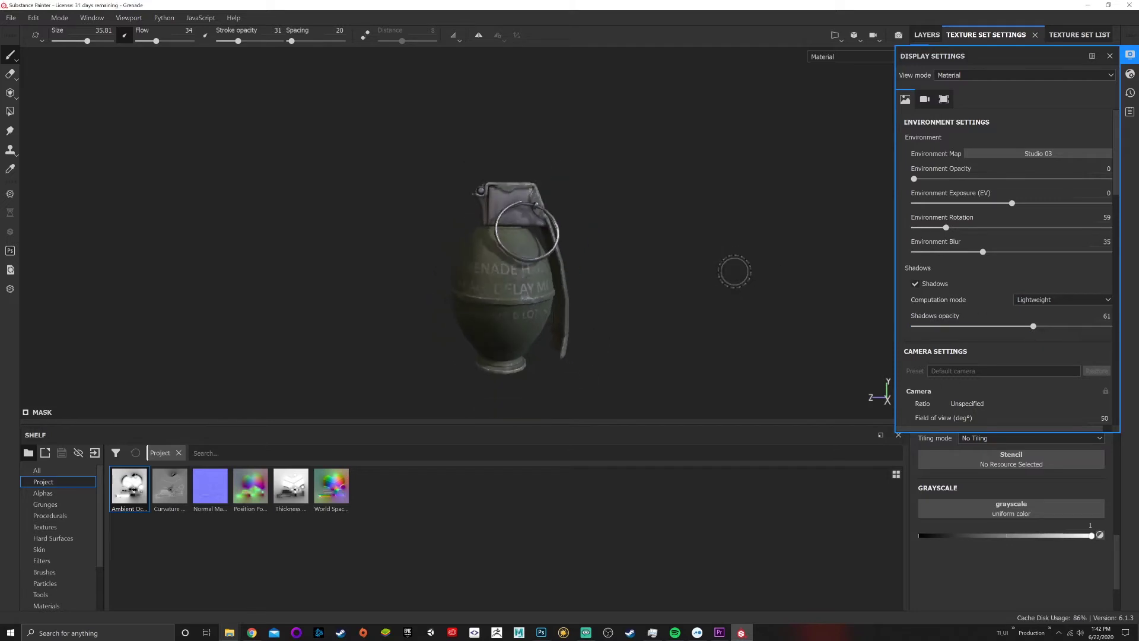
pyautogui.scroll(4, 547, 249)
pyautogui.scroll(-2, 543, 258)
pyautogui.keyDown('shift'); pyautogui.moveTo(499, 260); pyautogui.dragTo(541, 260, button='right'); pyautogui.keyUp('shift')
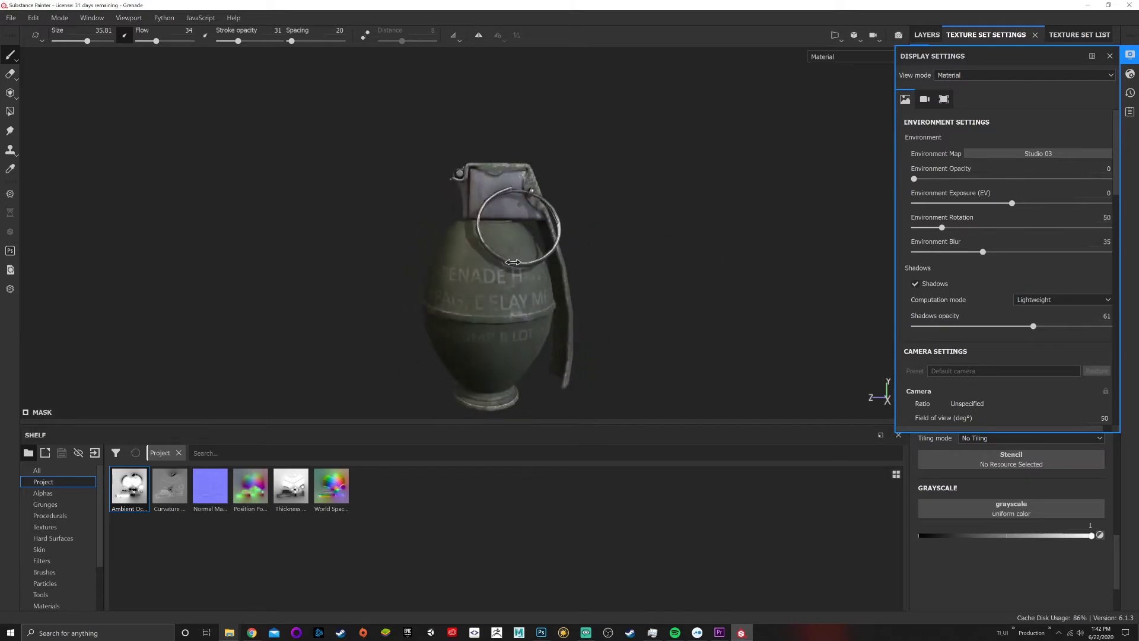
pyautogui.keyDown('shift'); pyautogui.moveTo(512, 262); pyautogui.dragTo(445, 263, button='right'); pyautogui.keyUp('shift')
pyautogui.keyDown('alt'); pyautogui.moveTo(433, 266); pyautogui.dragTo(125, 284); pyautogui.keyUp('alt')
pyautogui.keyDown('shift'); pyautogui.moveTo(478, 261); pyautogui.dragTo(506, 277, button='right'); pyautogui.keyUp('shift')
pyautogui.scroll(-2, 506, 277)
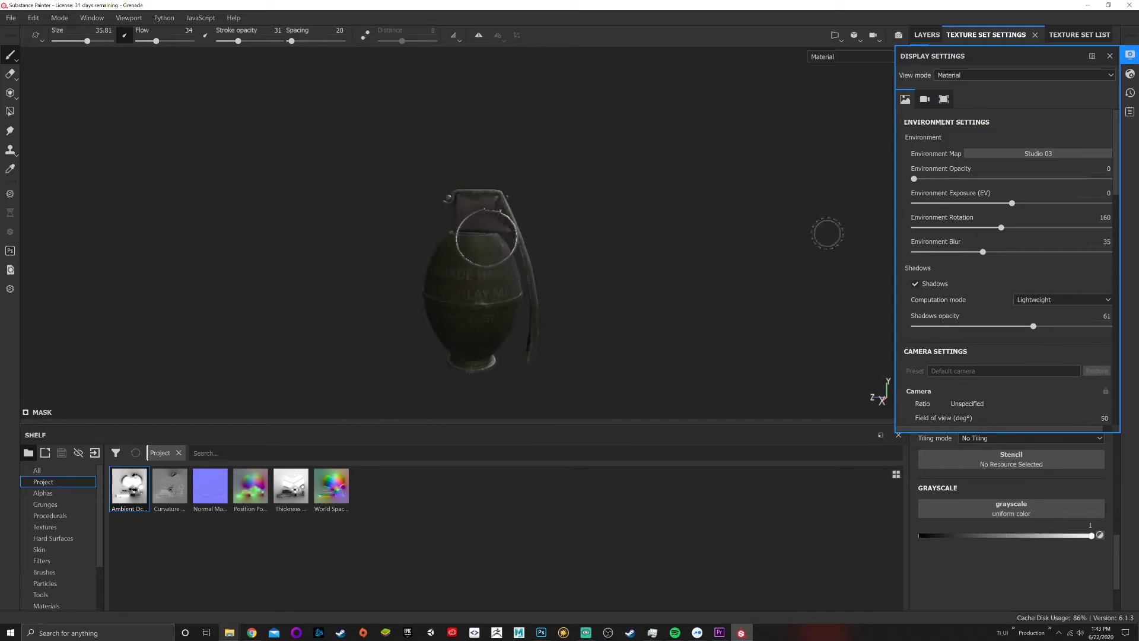
# Turn off the viewport shadows, close the display settings, and rotate the environment to light the grenade's lettered side.
pyautogui.click(915, 284)
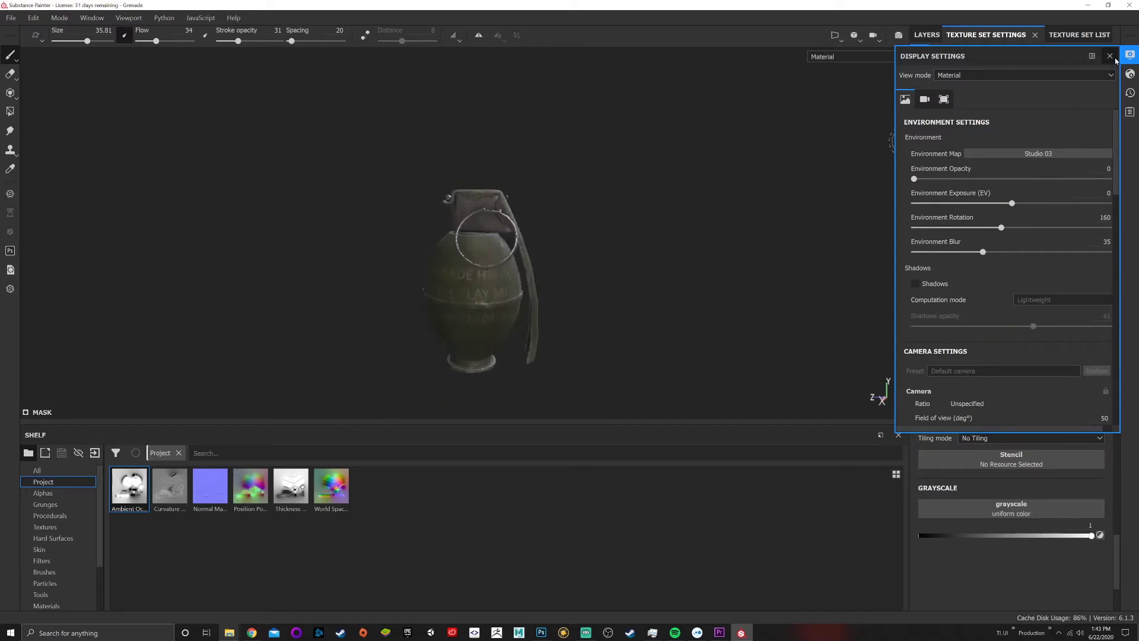
pyautogui.click(1110, 56)
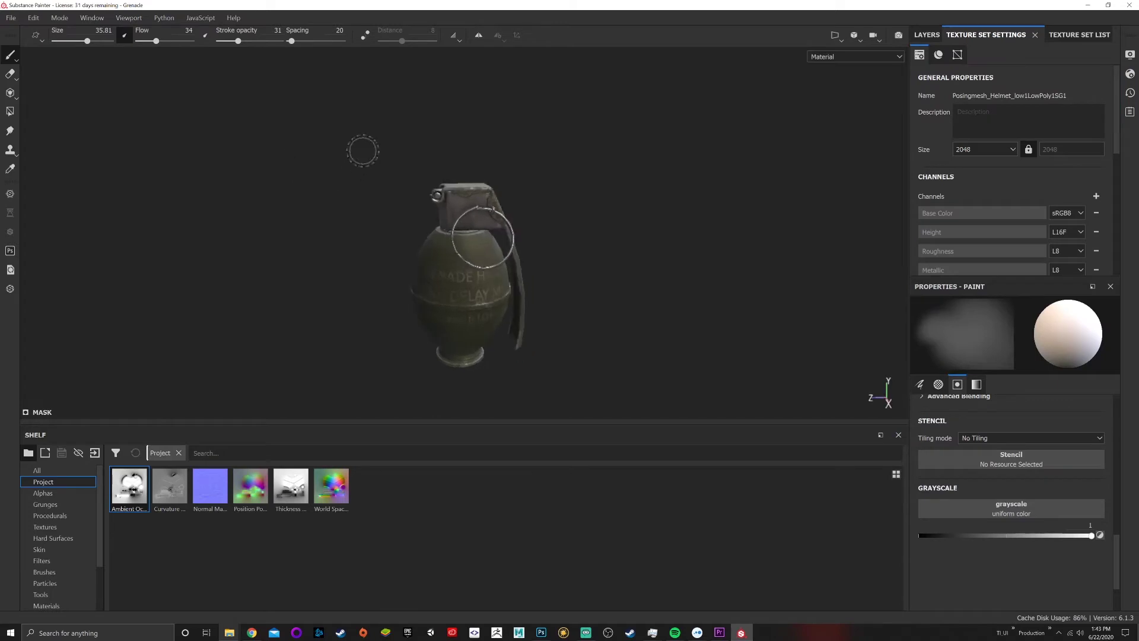
pyautogui.scroll(1, 365, 151)
pyautogui.keyDown('shift'); pyautogui.moveTo(365, 151); pyautogui.dragTo(381, 211, button='right'); pyautogui.keyUp('shift')
pyautogui.keyDown('alt'); pyautogui.moveTo(382, 212); pyautogui.dragTo(372, 181); pyautogui.keyUp('alt')
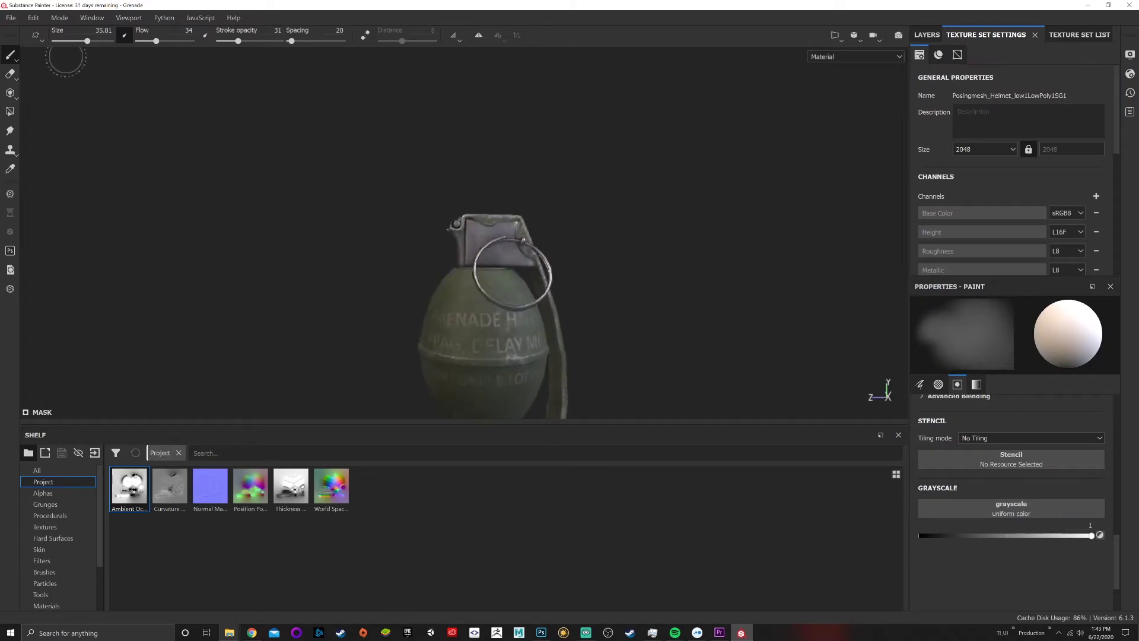
# Open the texture export and set its output directory to a new folder named Textures inside the desktop's SubstanceDemo folder.
pyautogui.click(12, 19)
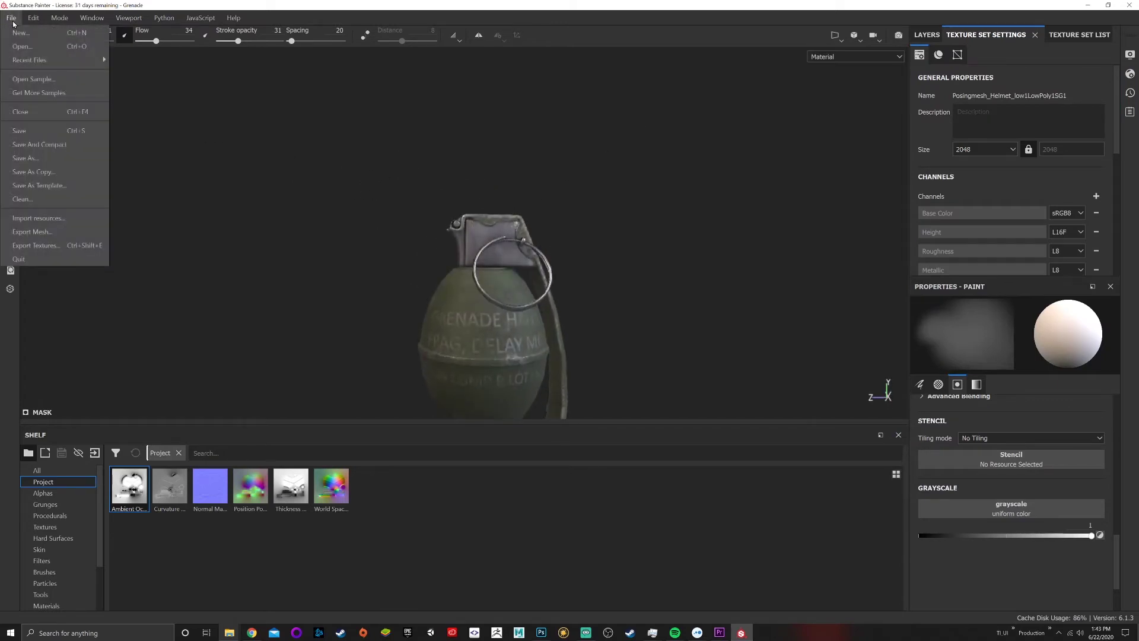
pyautogui.click(41, 246)
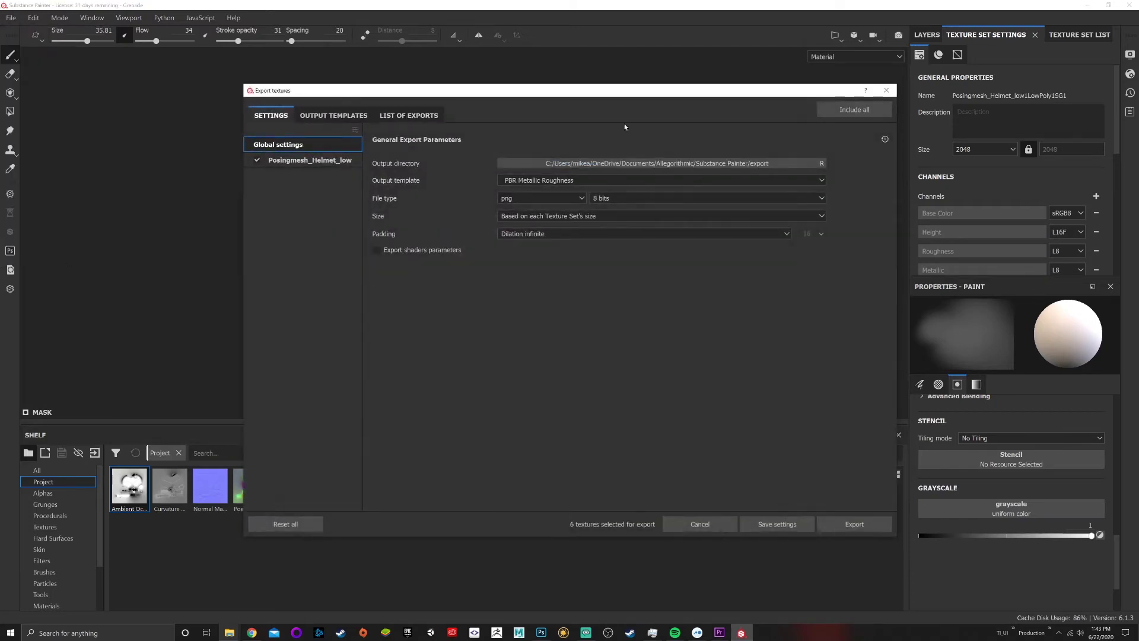
pyautogui.click(685, 165)
pyautogui.moveTo(565, 108); pyautogui.dragTo(403, 252)
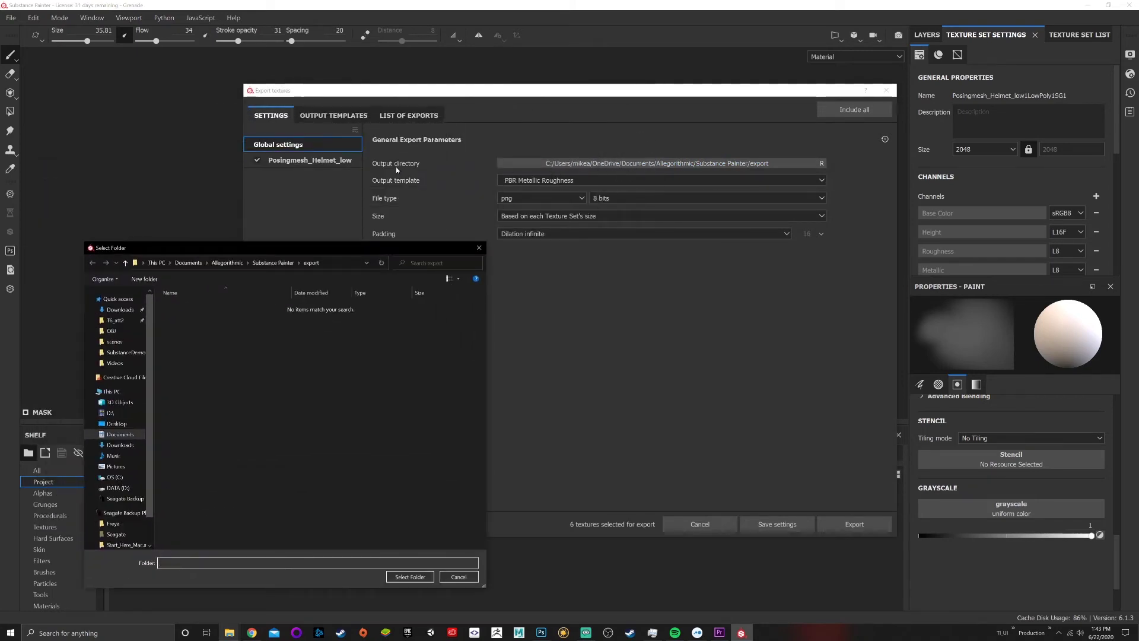
pyautogui.moveTo(375, 251); pyautogui.dragTo(499, 121)
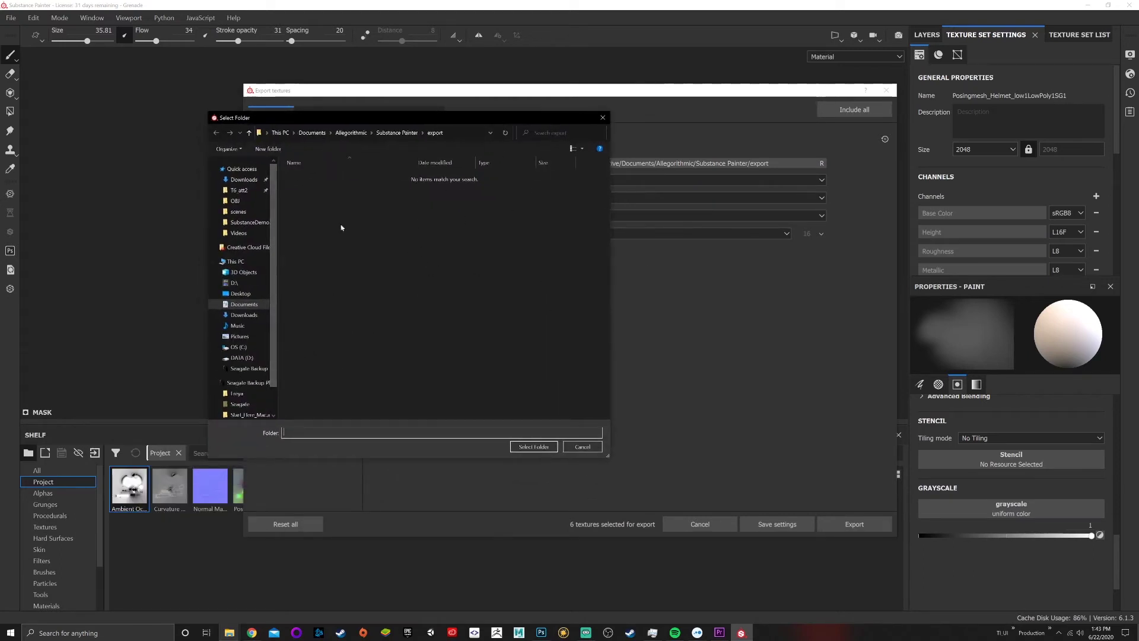
pyautogui.click(243, 222)
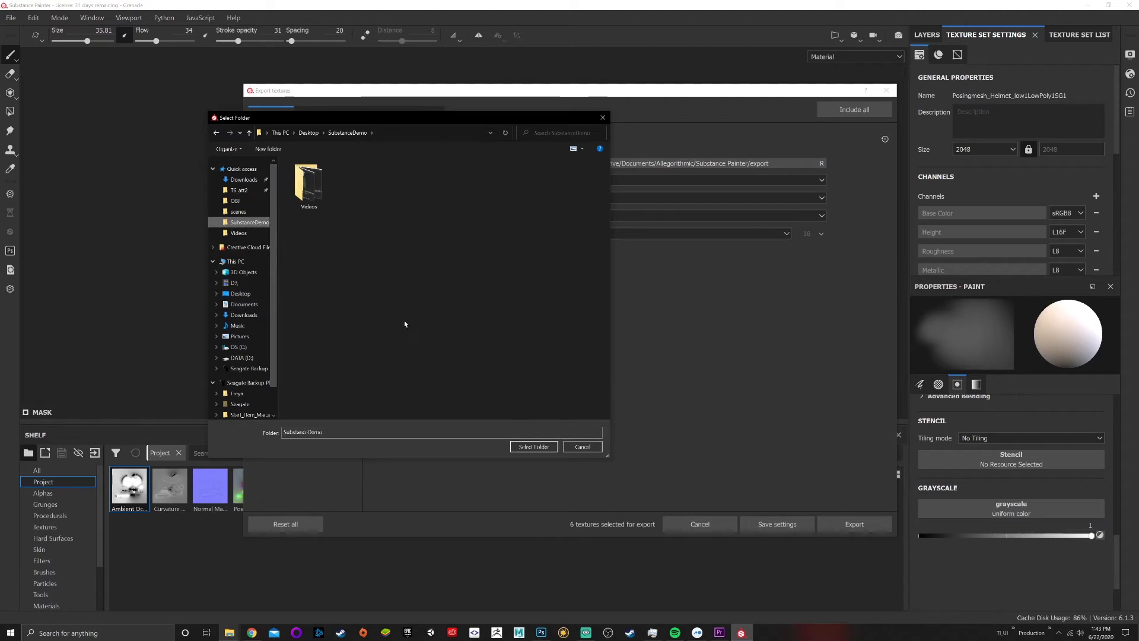
pyautogui.hotkey('ctrl', 'shift', 'n')
pyautogui.write('Textures')
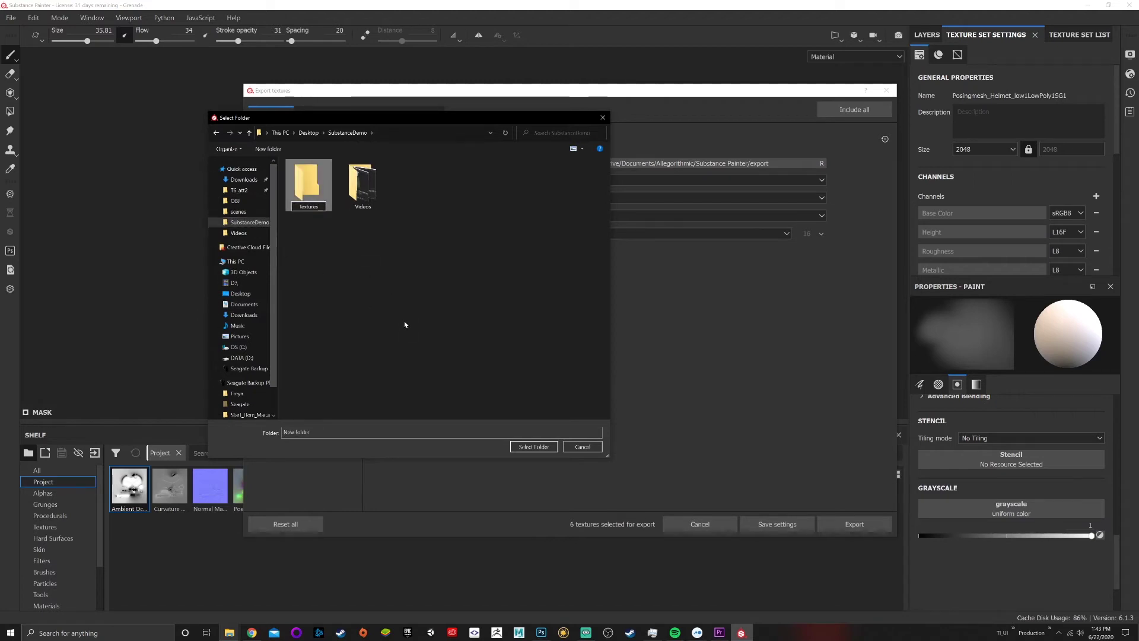
pyautogui.press('Return')
pyautogui.doubleClick(329, 190)
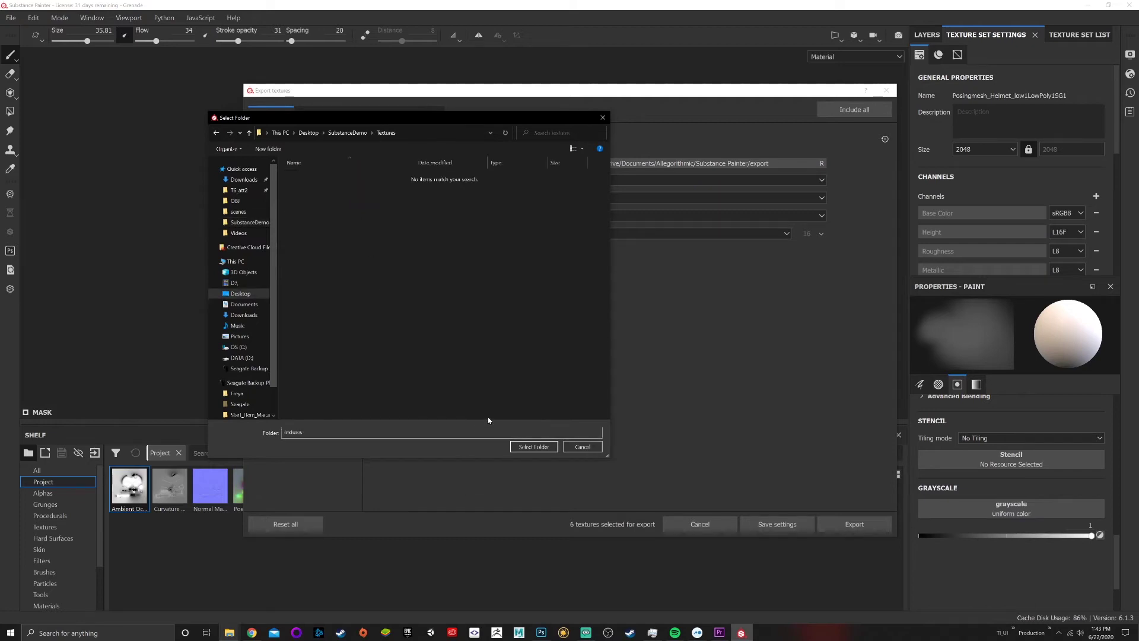
pyautogui.click(534, 447)
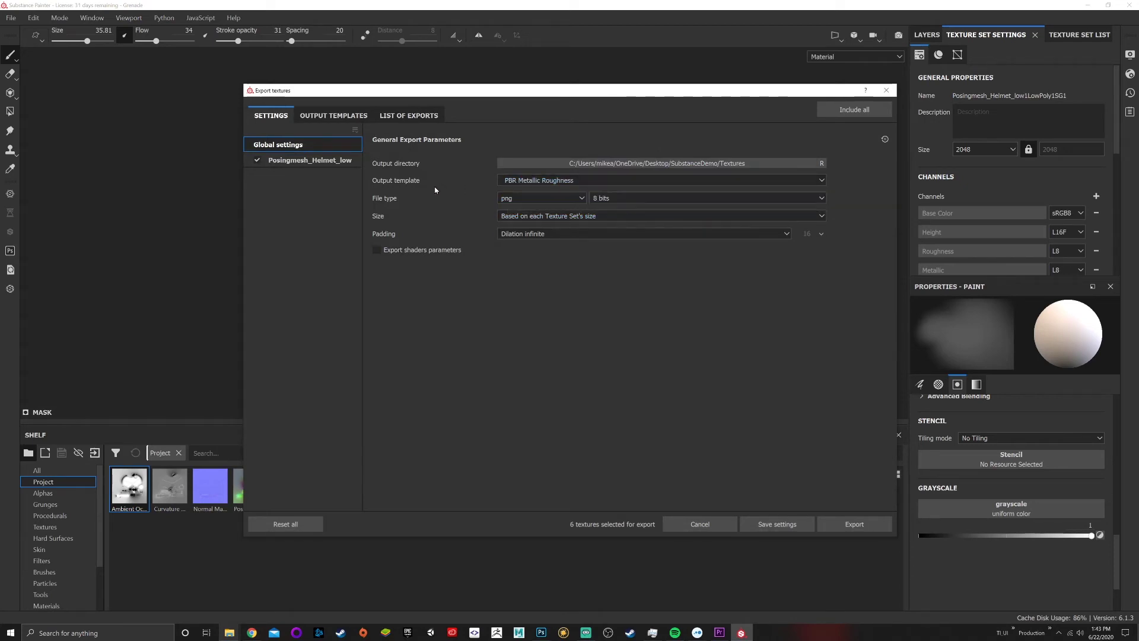
# Compare the PBR Metallic Roughness, Unreal Engine 4 SSS (Packed) and Unity Universal Render Pipeline (Specular) output templates, and review the list of exports.
pyautogui.click(324, 115)
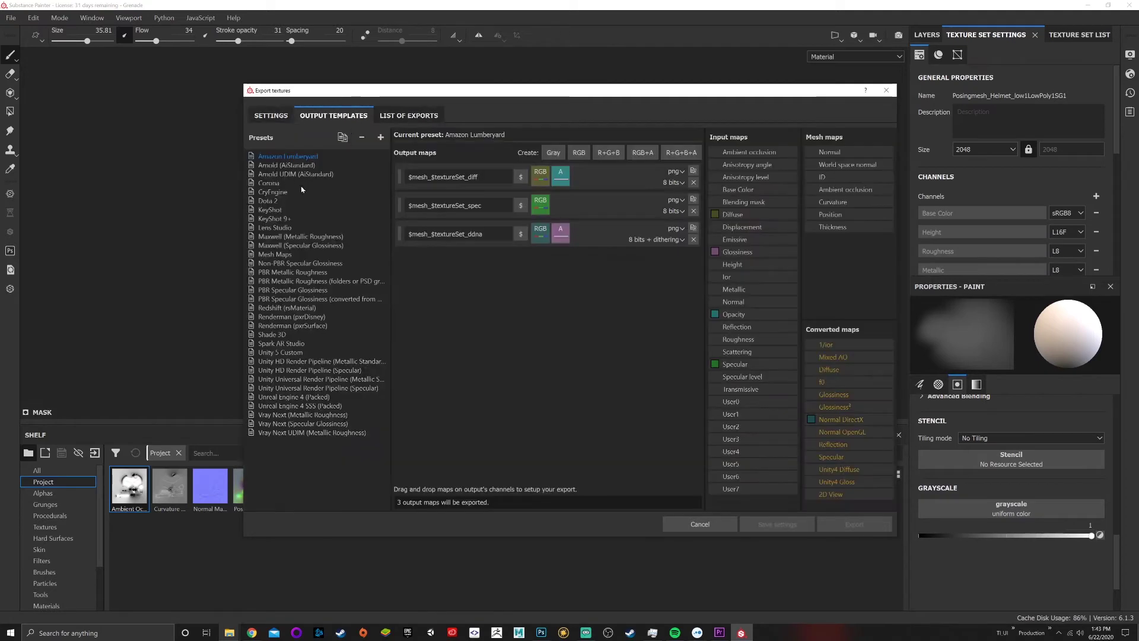
pyautogui.click(290, 273)
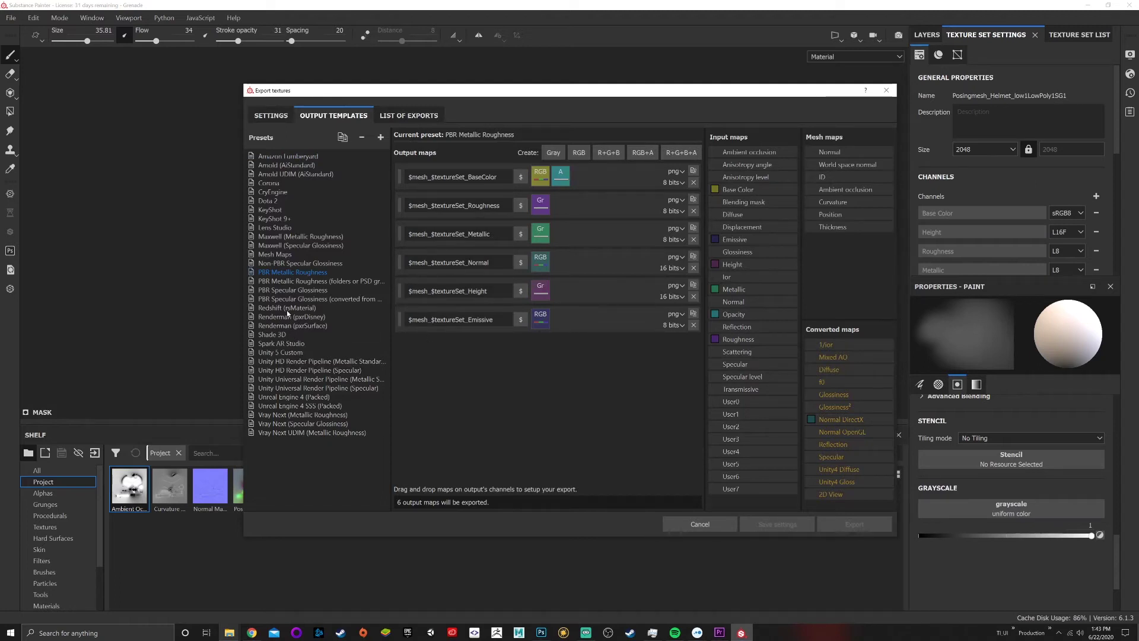
pyautogui.click(302, 405)
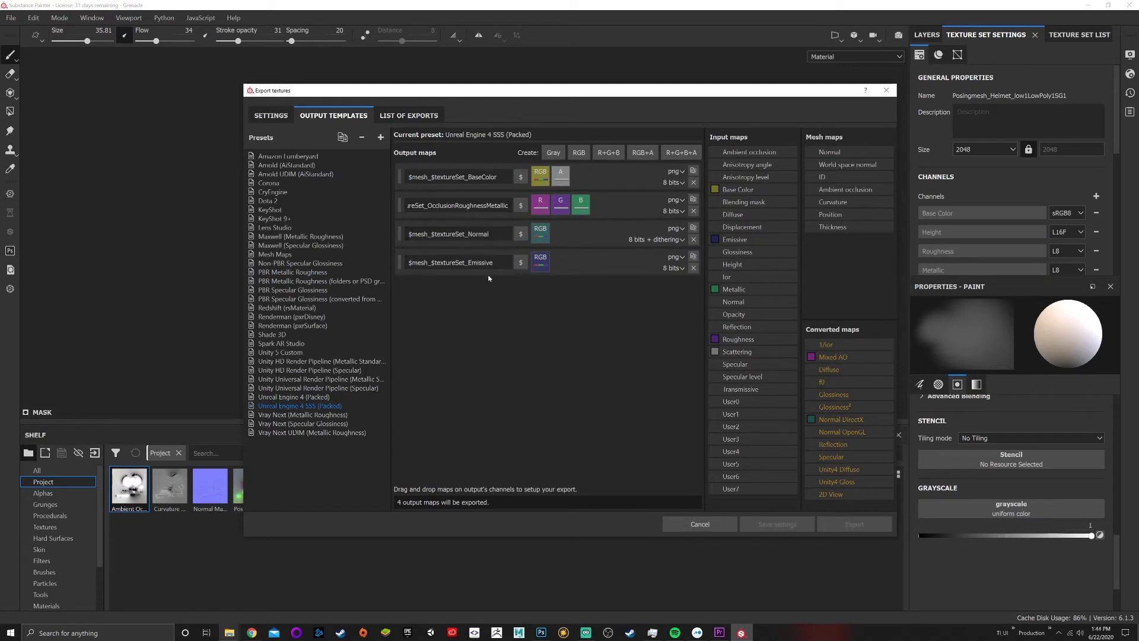
pyautogui.click(296, 388)
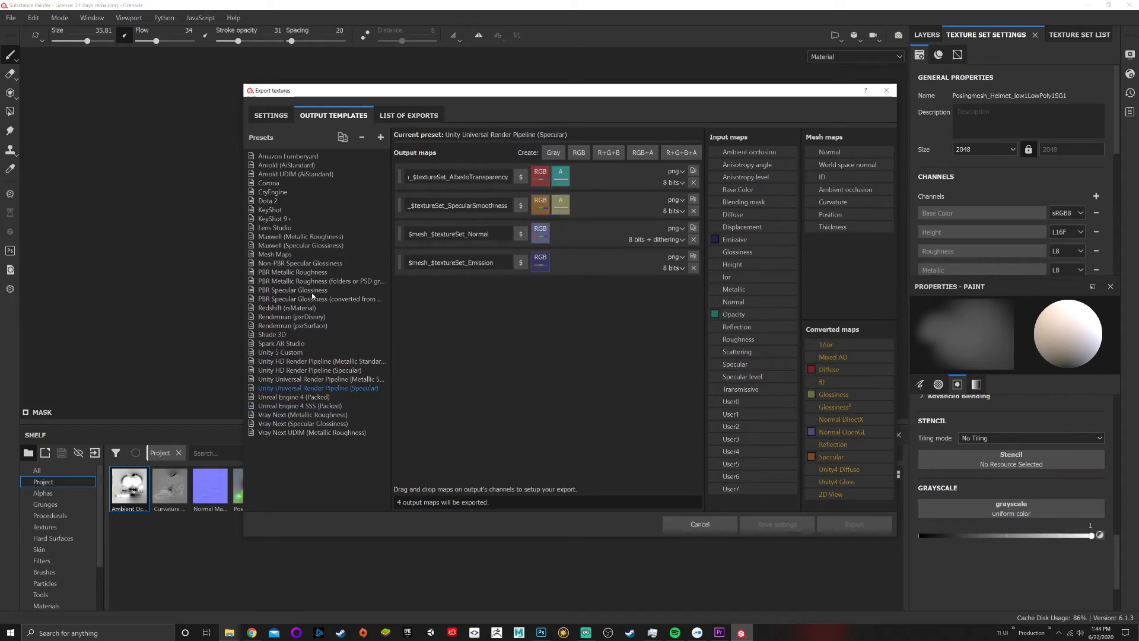
pyautogui.click(306, 273)
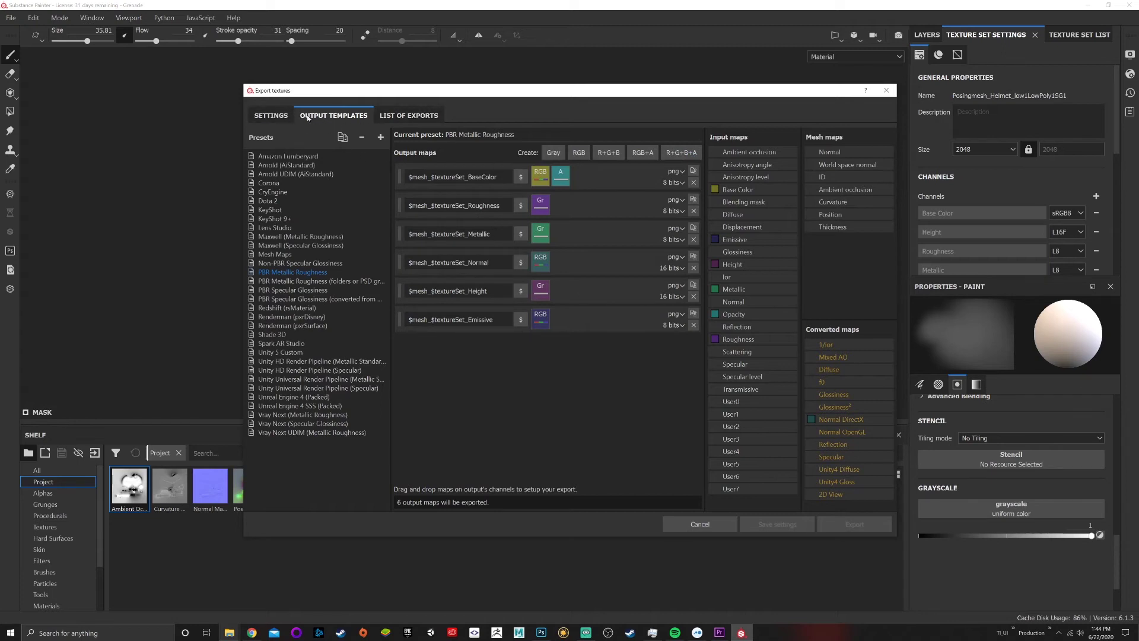
pyautogui.click(409, 116)
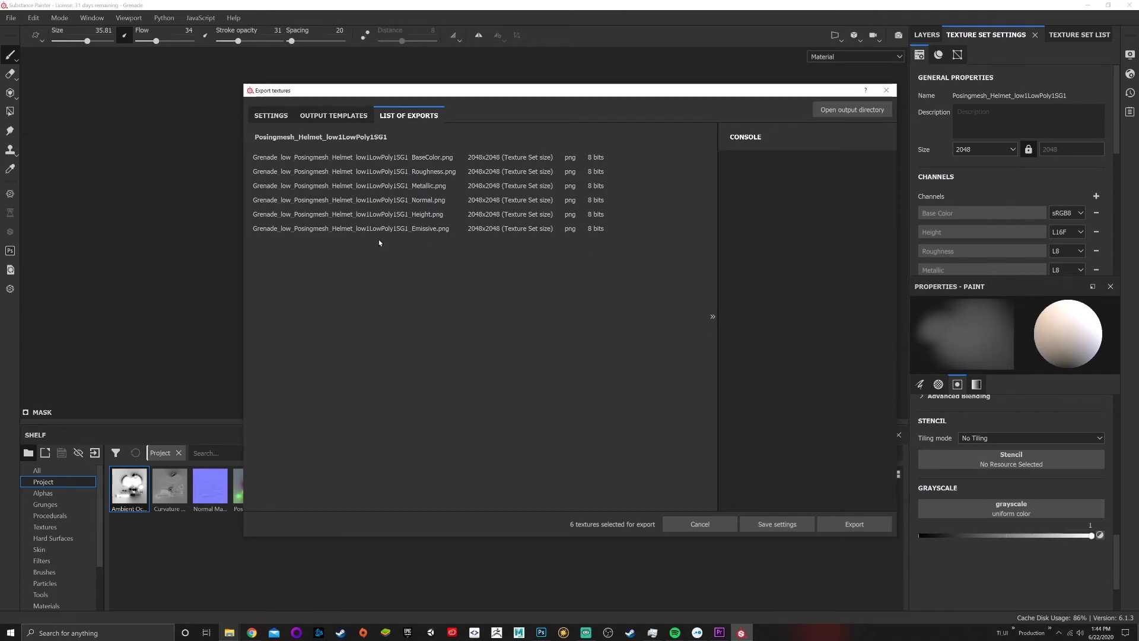
pyautogui.click(279, 116)
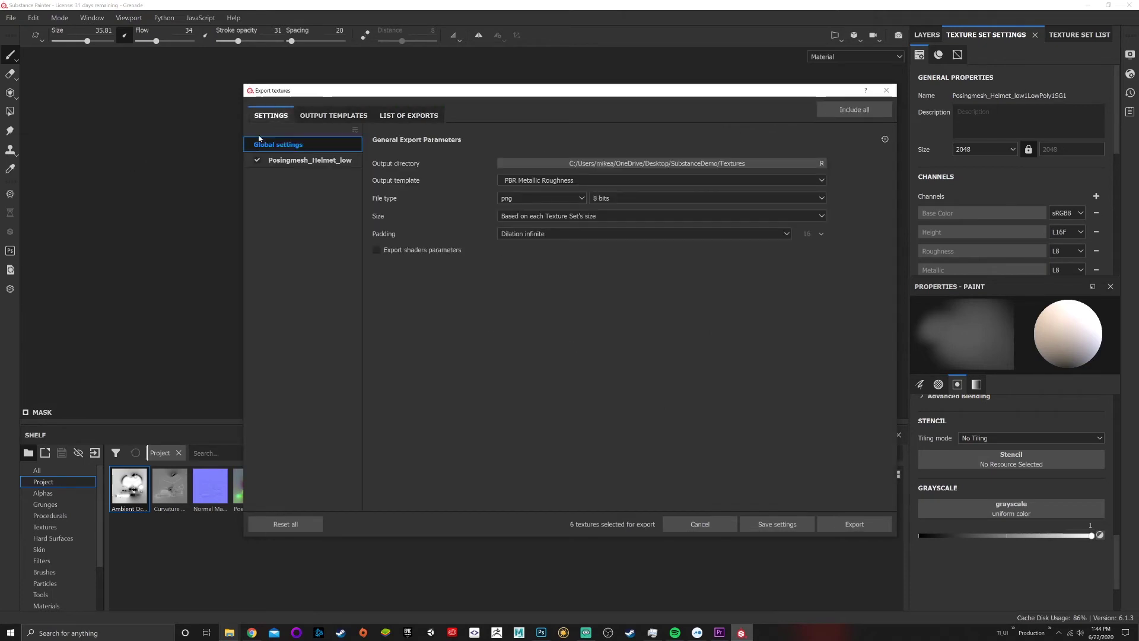
# Choose png as the export file type and review its bit depth options, keeping 8 bits.
pyautogui.click(526, 202)
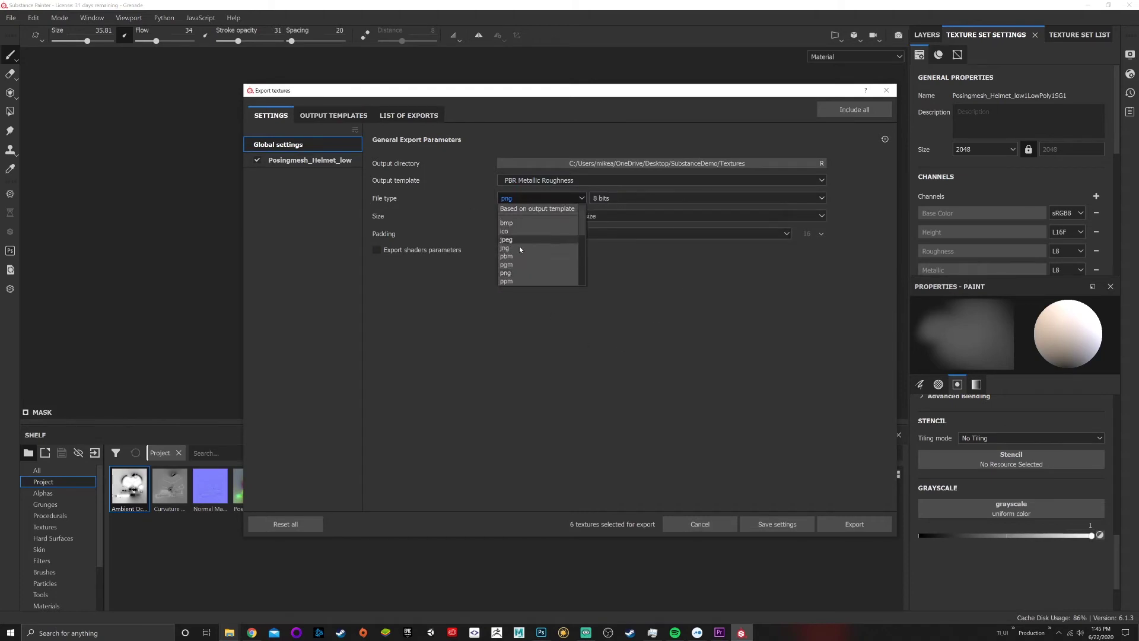
pyautogui.click(518, 272)
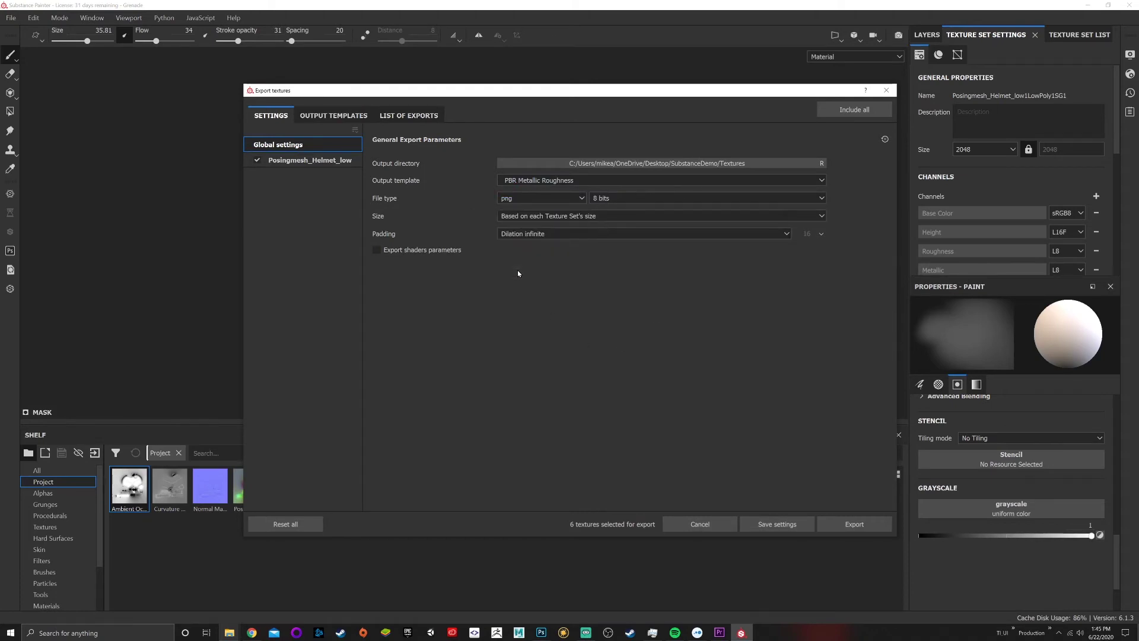
pyautogui.click(608, 200)
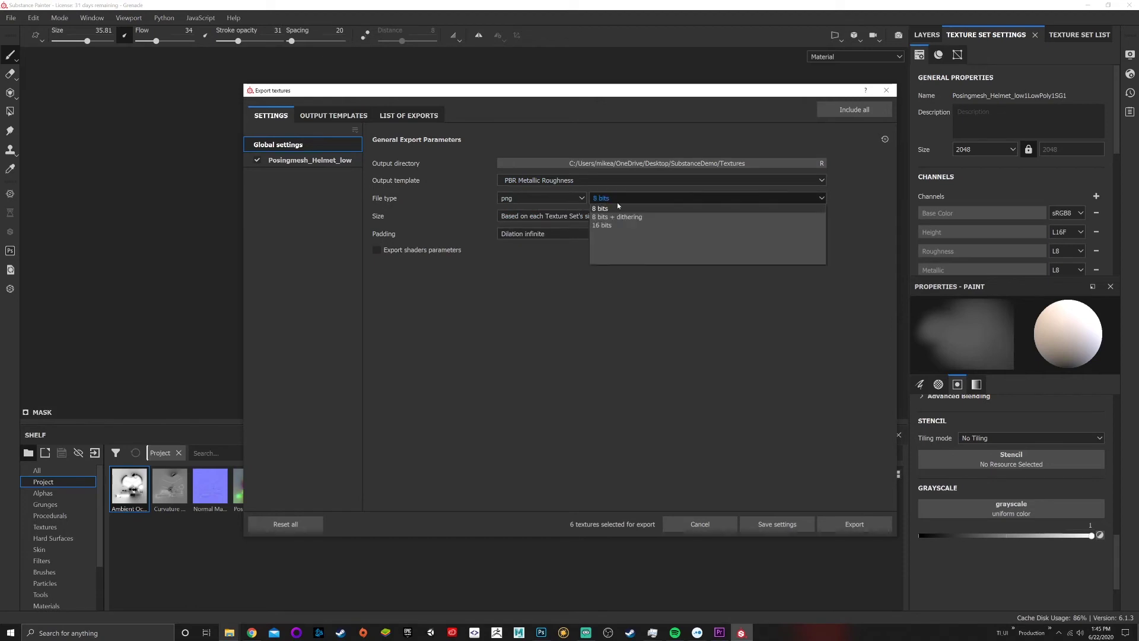
pyautogui.click(571, 298)
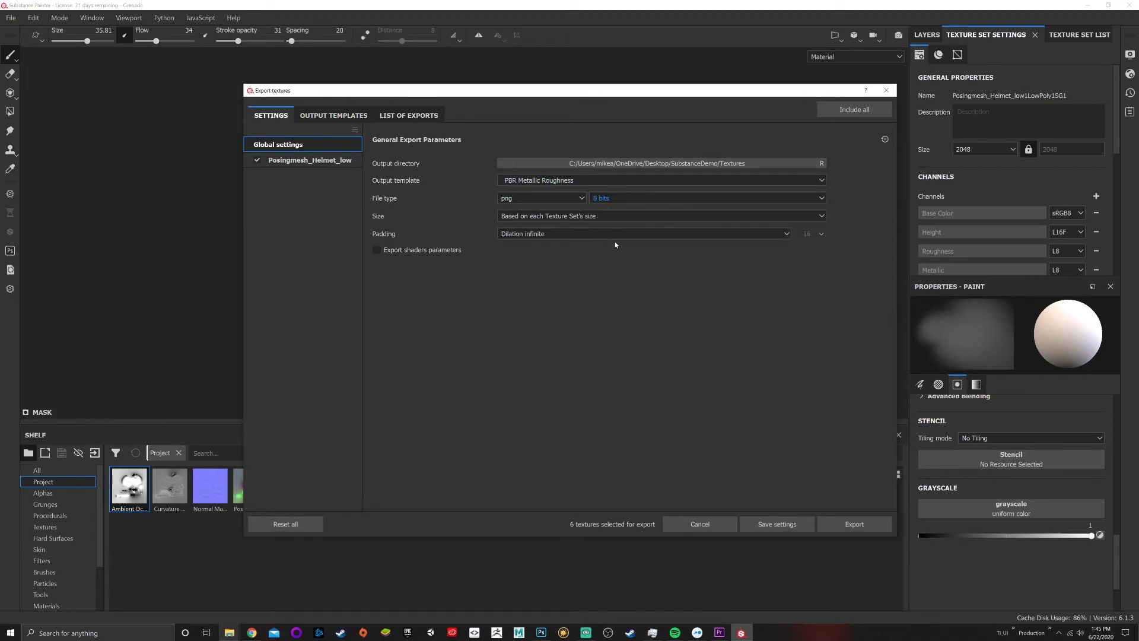
pyautogui.click(624, 198)
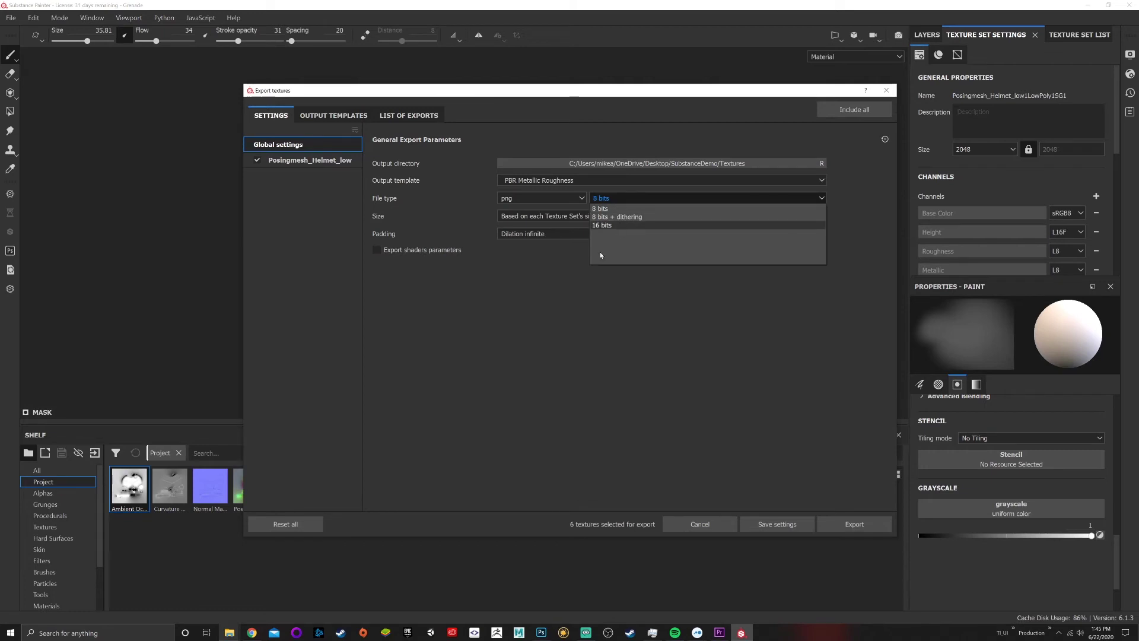
pyautogui.click(569, 286)
pyautogui.click(629, 198)
pyautogui.click(578, 308)
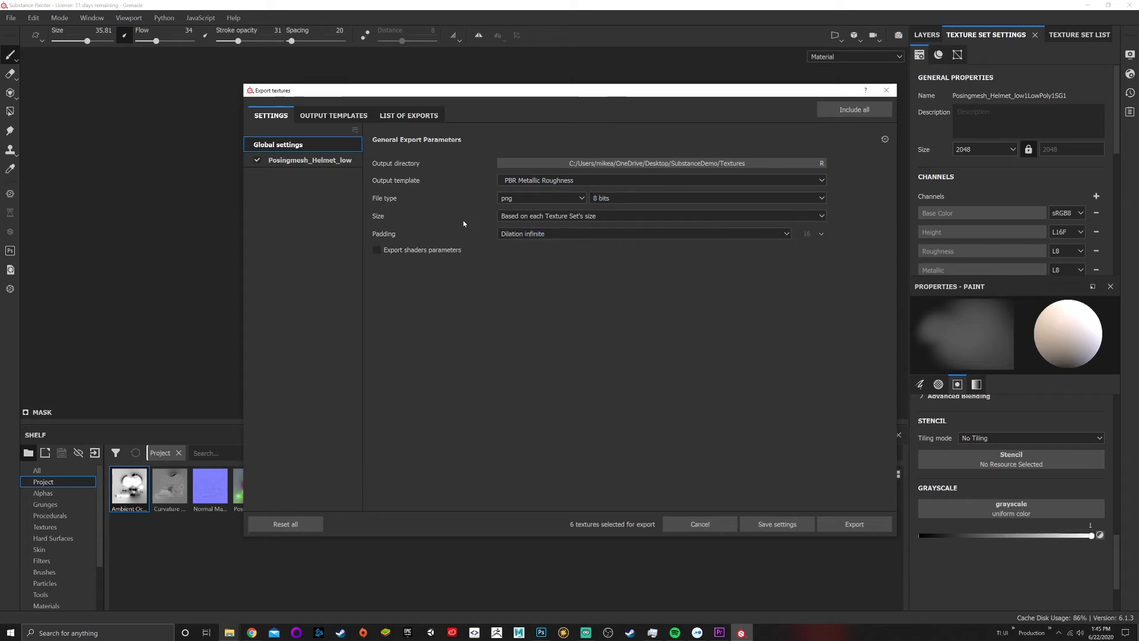
# Set the export size for all texture sets to 2048 and the padding to Dilation infinite.
pyautogui.click(560, 217)
pyautogui.click(554, 227)
pyautogui.click(615, 216)
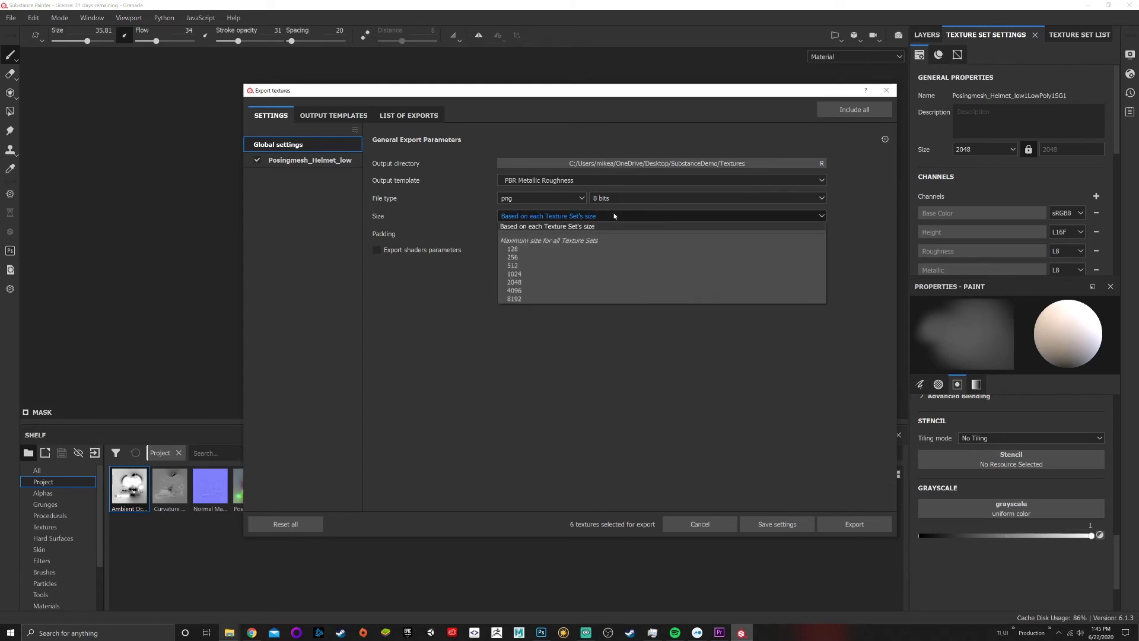
pyautogui.click(514, 281)
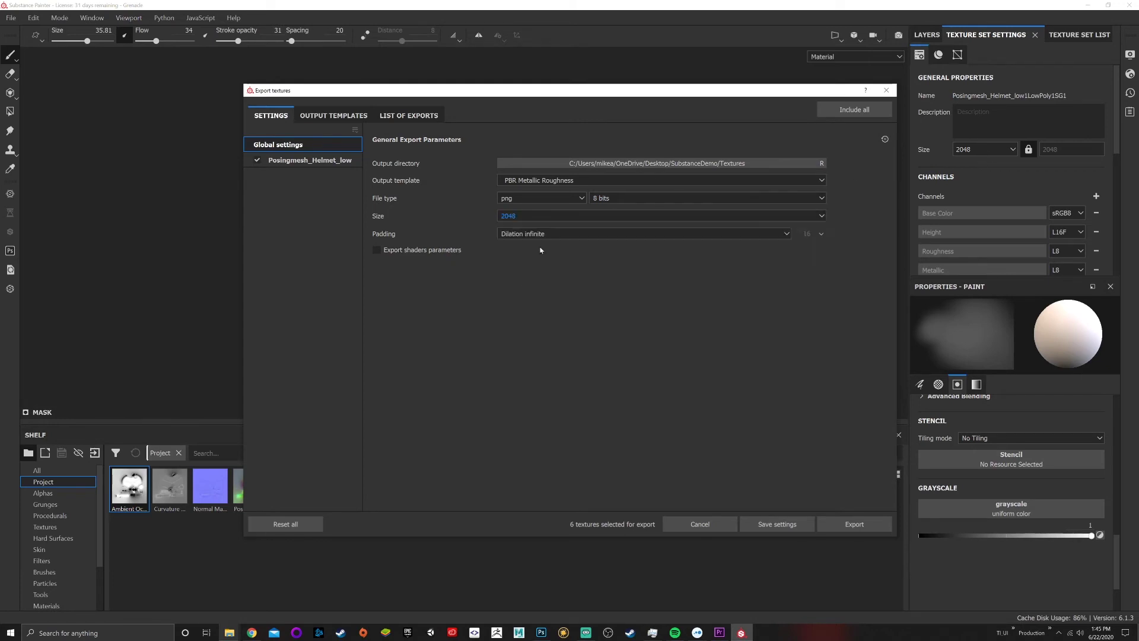
pyautogui.click(559, 219)
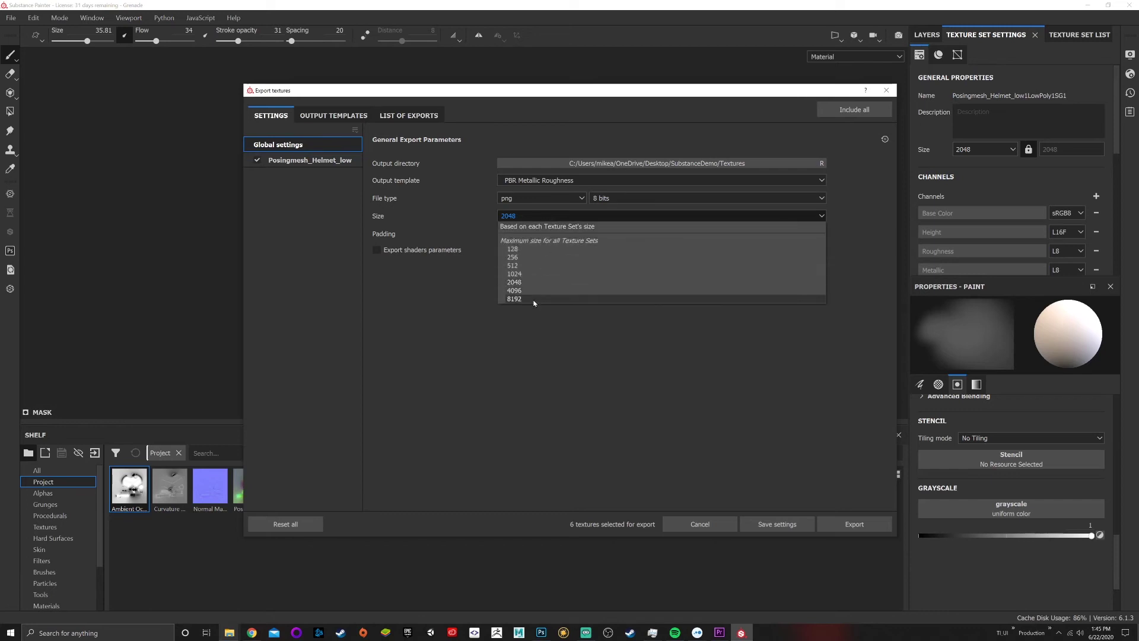
pyautogui.click(538, 299)
pyautogui.click(537, 219)
pyautogui.click(530, 280)
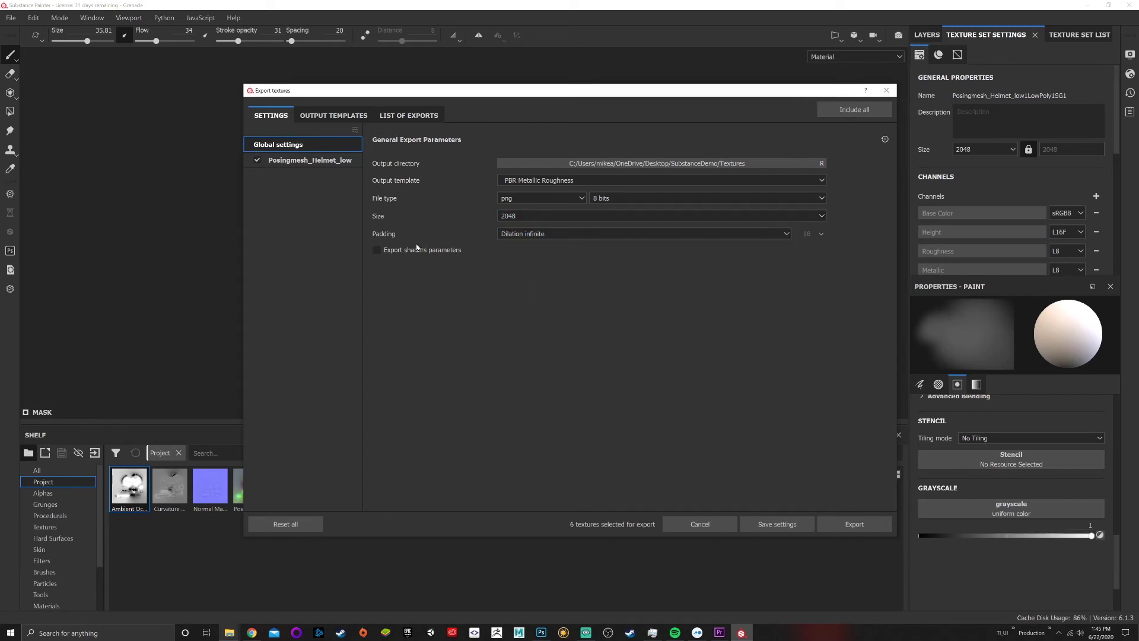
pyautogui.click(561, 234)
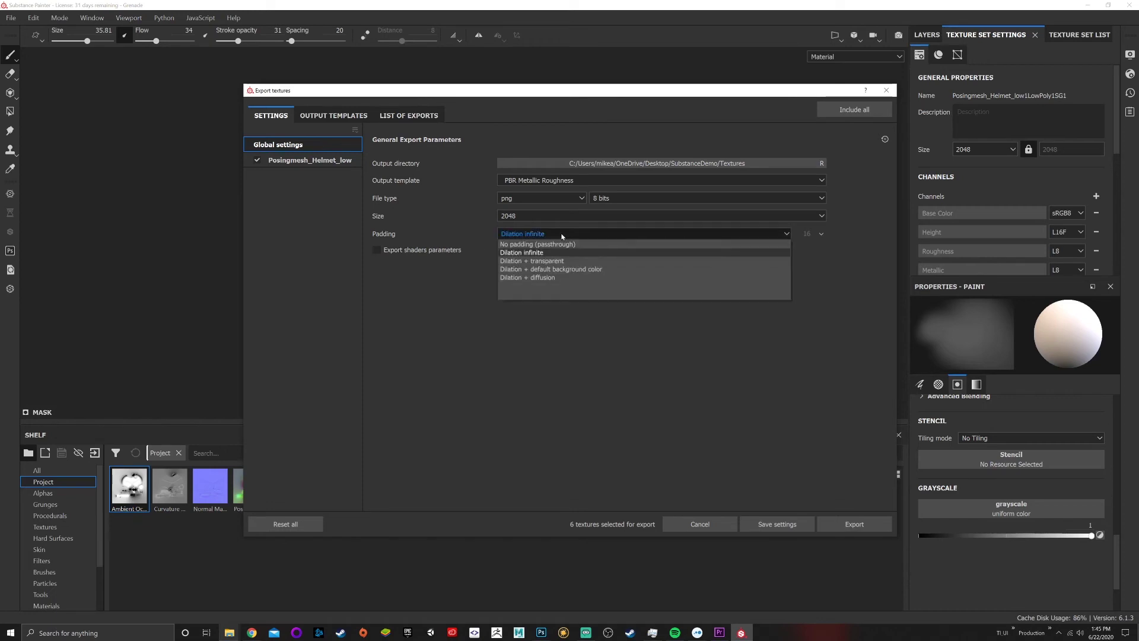
pyautogui.click(519, 253)
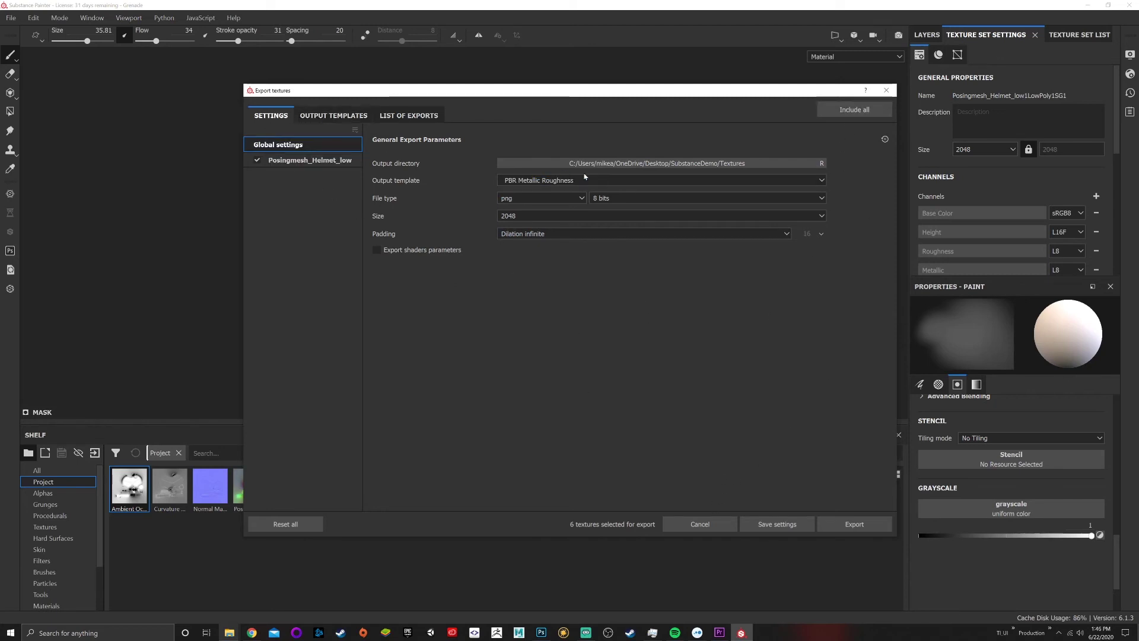
# Export the grenade's textures, review the export console, and close the export window.
pyautogui.click(855, 524)
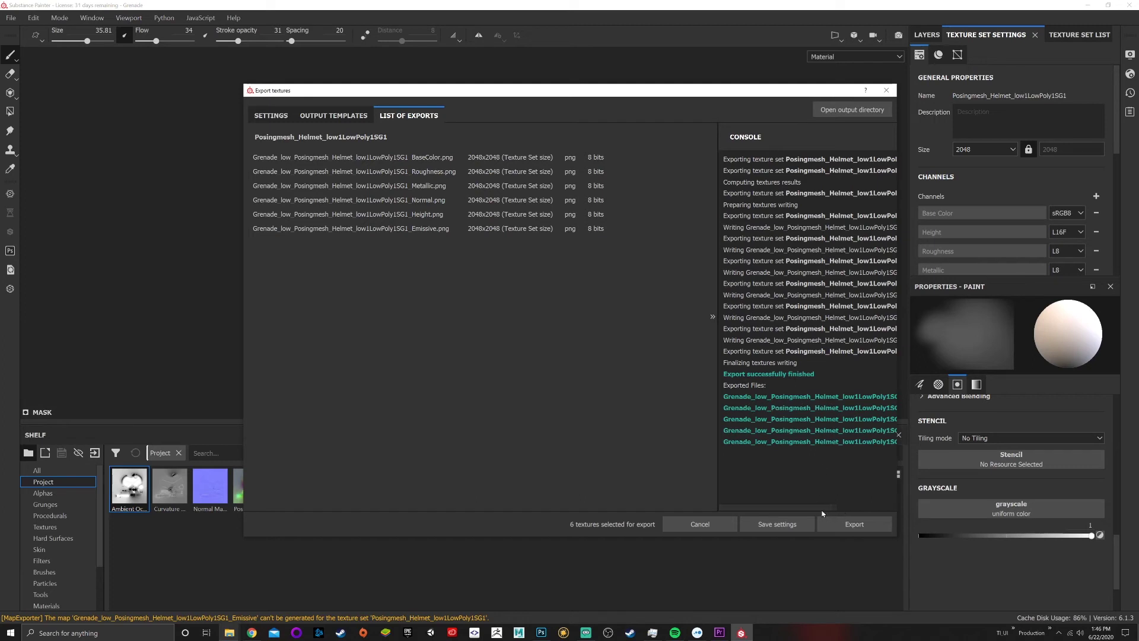
pyautogui.moveTo(823, 511); pyautogui.dragTo(778, 510)
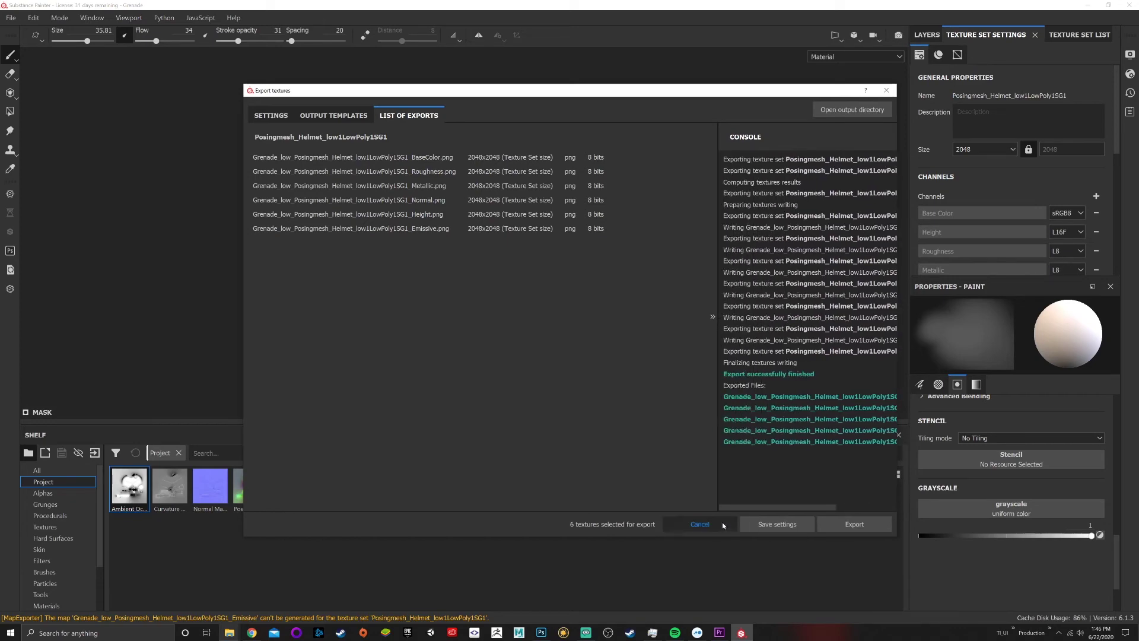
pyautogui.click(886, 90)
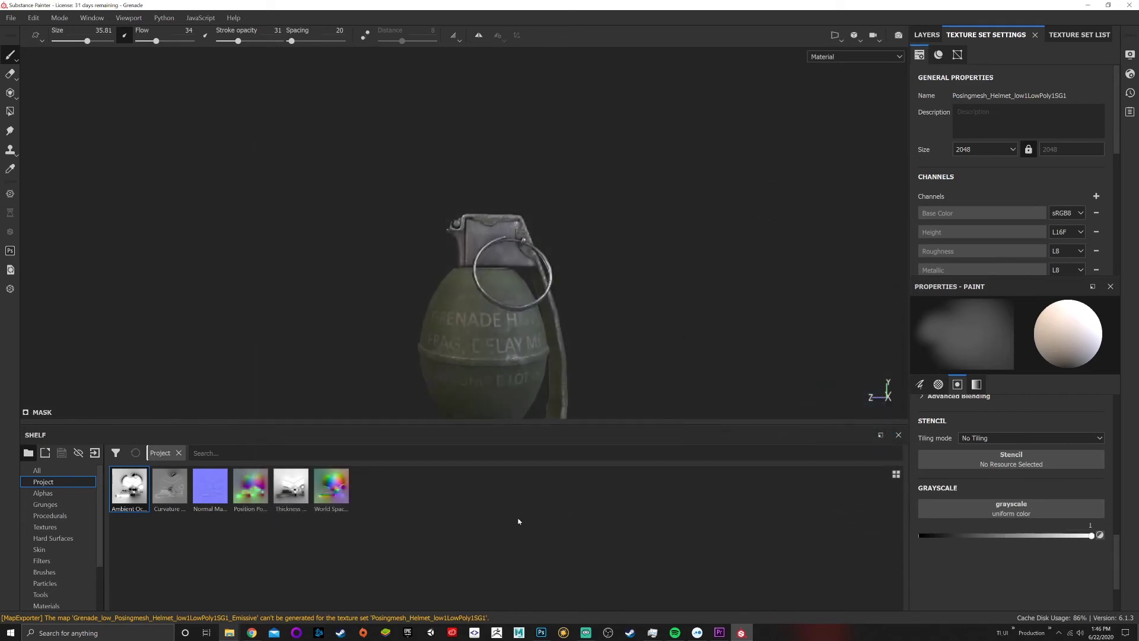
# Switch to File Explorer, check the exported maps in SubstanceDemo's Textures folder, view the normal map full size, and close both windows.
pyautogui.moveTo(229, 634)
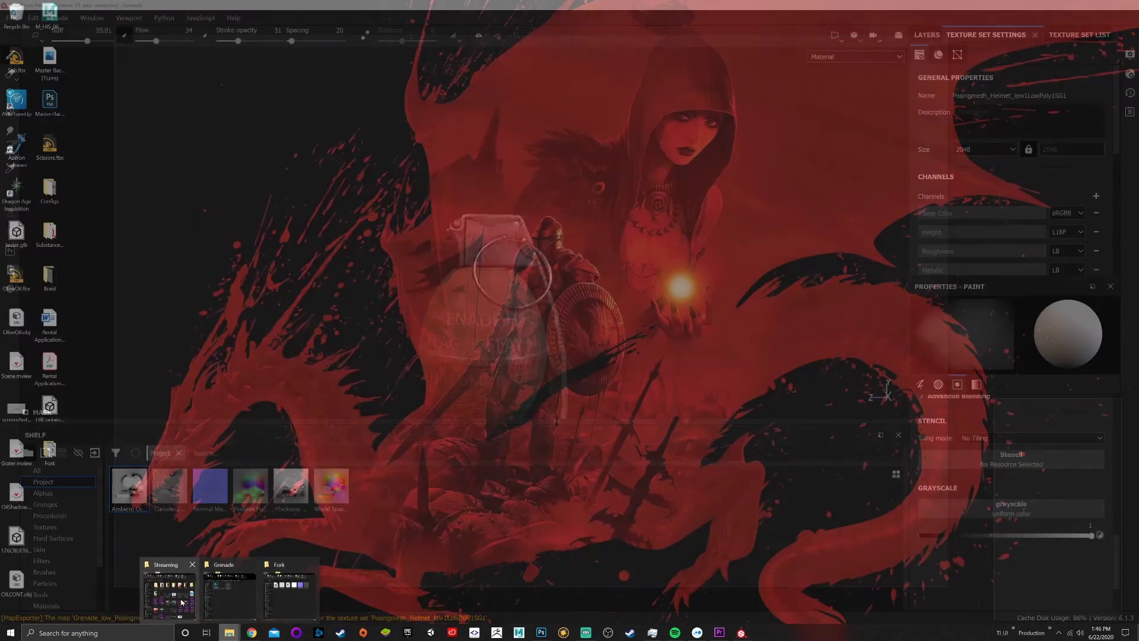
pyautogui.moveTo(231, 605)
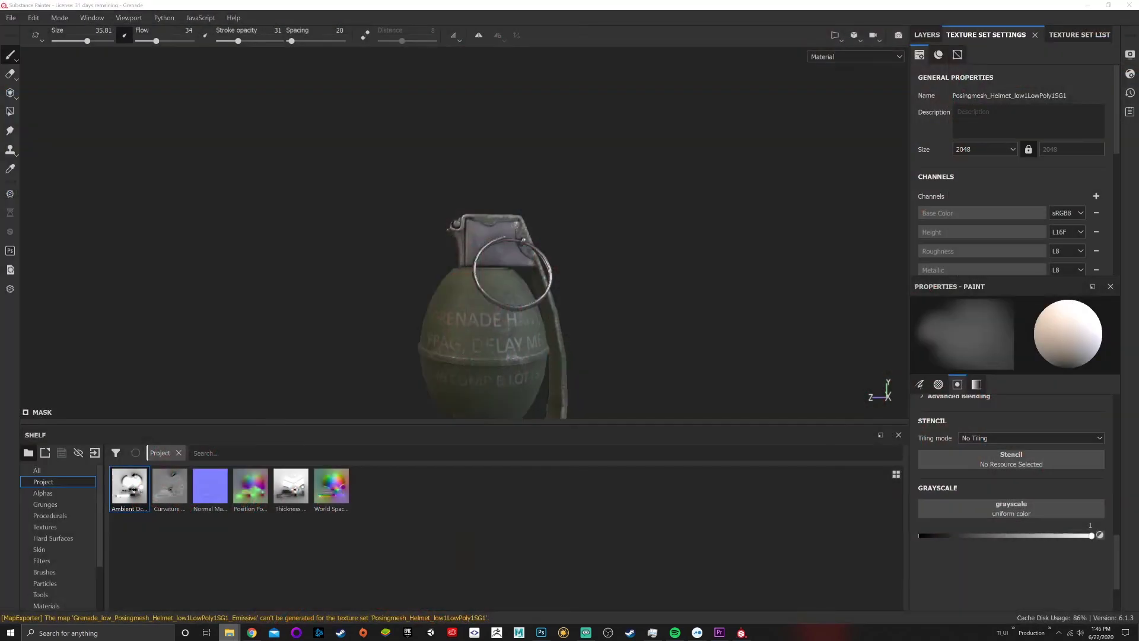
pyautogui.moveTo(1138, 148); pyautogui.dragTo(646, 144)
pyautogui.doubleClick(581, 249)
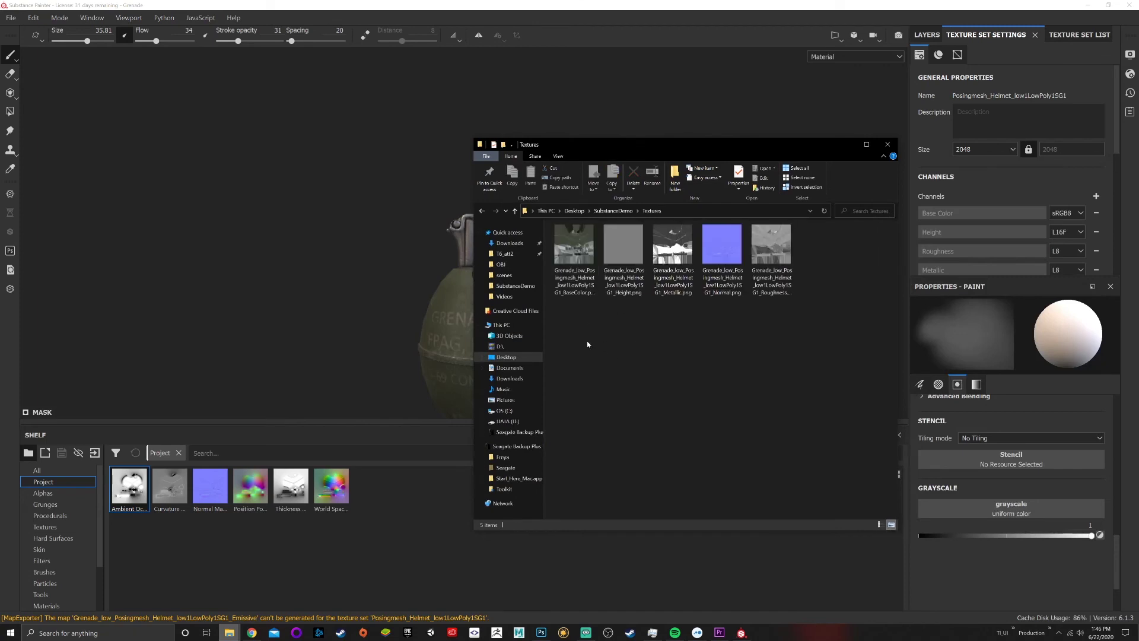
pyautogui.moveTo(584, 336)
pyautogui.mouseDown()
pyautogui.moveTo(580, 285)
pyautogui.moveTo(588, 332)
pyautogui.mouseUp()
pyautogui.click(575, 255)
pyautogui.click(624, 255)
pyautogui.click(677, 255)
pyautogui.click(719, 254)
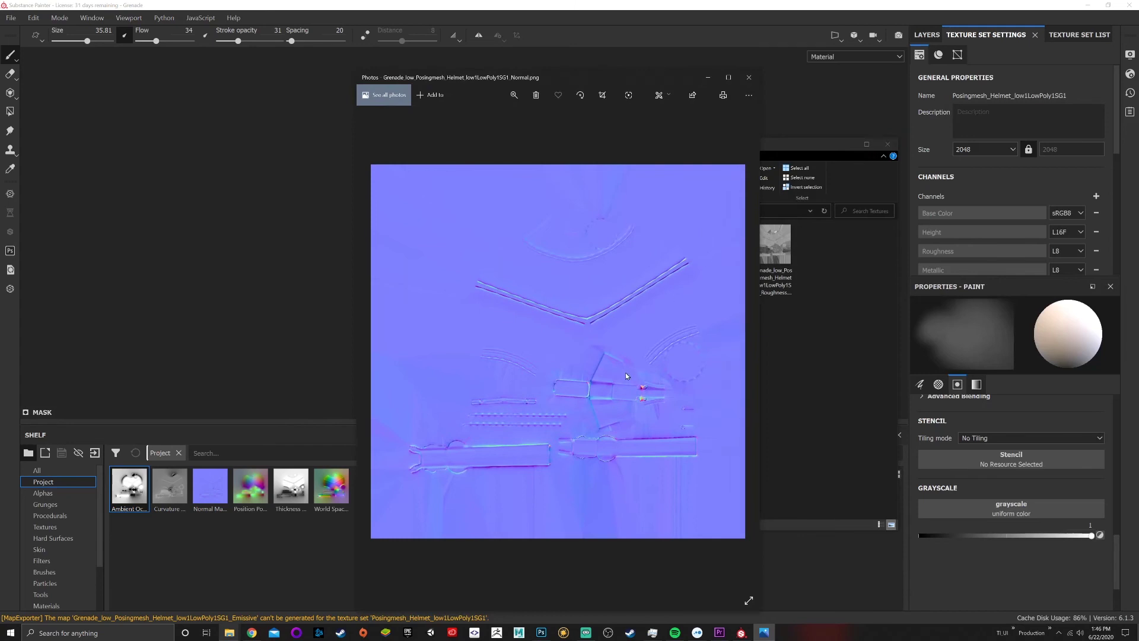
pyautogui.click(749, 77)
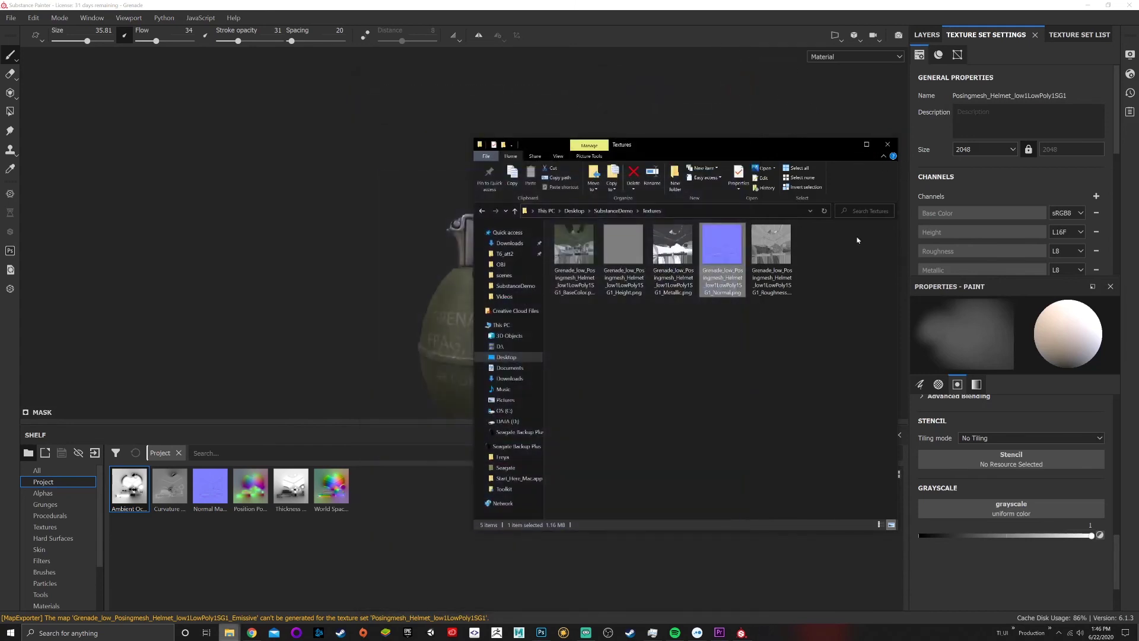
pyautogui.click(888, 144)
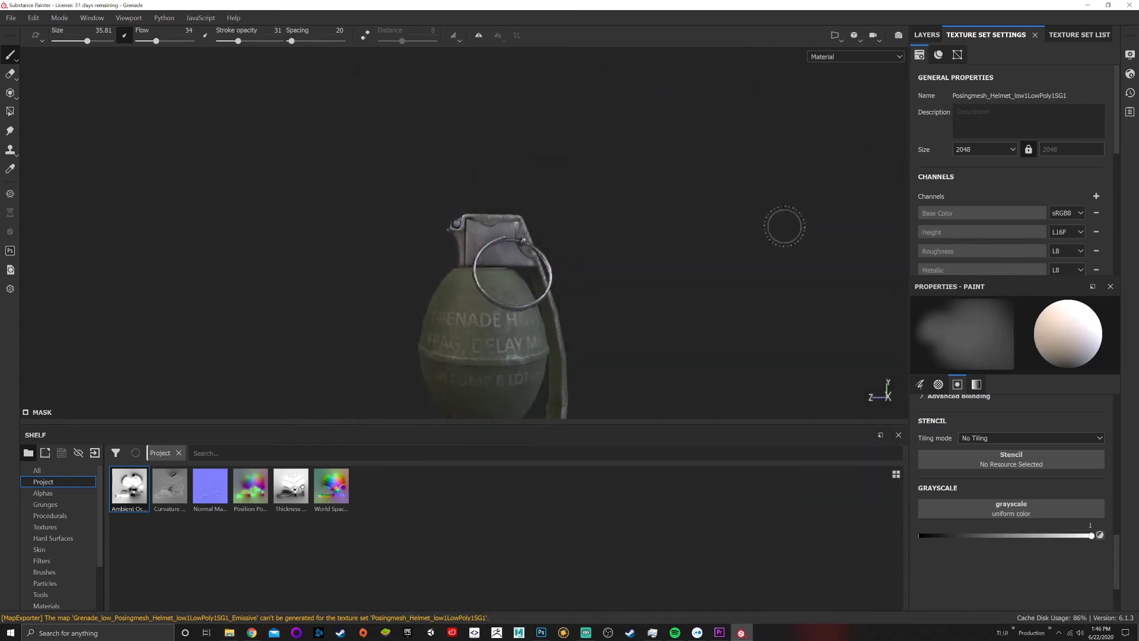
# Frame the whole grenade and review the mesh export options without exporting the mesh.
pyautogui.keyDown('alt'); pyautogui.moveTo(516, 330); pyautogui.dragTo(534, 249, button='middle'); pyautogui.keyUp('alt')
pyautogui.keyDown('alt'); pyautogui.moveTo(534, 248); pyautogui.dragTo(570, 324, button='right'); pyautogui.keyUp('alt')
pyautogui.keyDown('alt'); pyautogui.moveTo(569, 323); pyautogui.dragTo(484, 265); pyautogui.keyUp('alt')
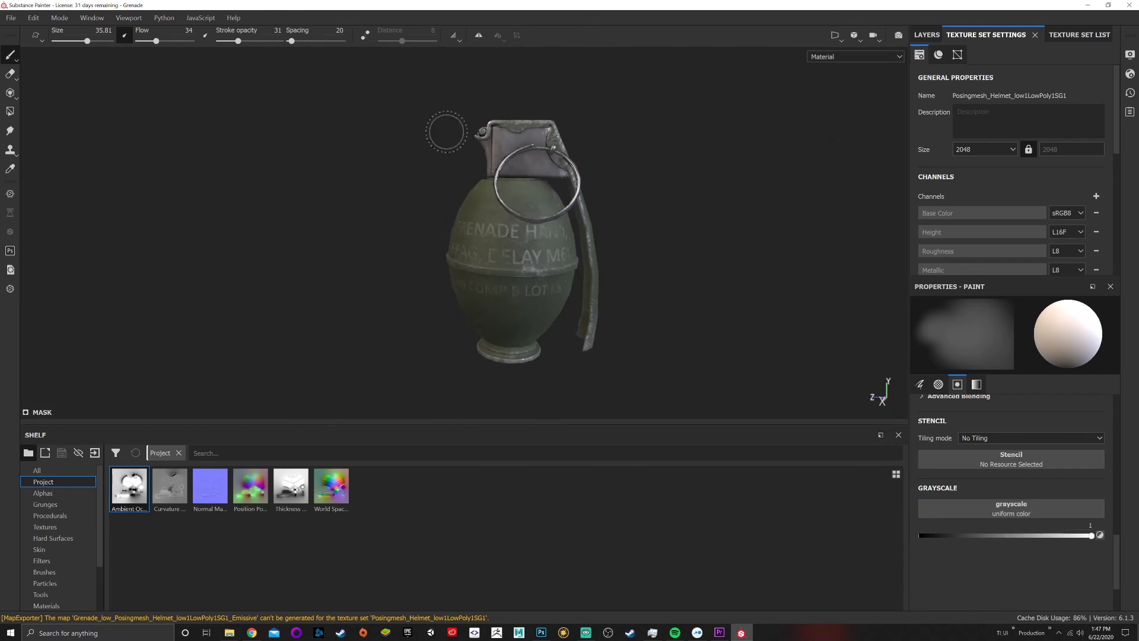
pyautogui.keyDown('alt'); pyautogui.moveTo(512, 222); pyautogui.dragTo(536, 240); pyautogui.keyUp('alt')
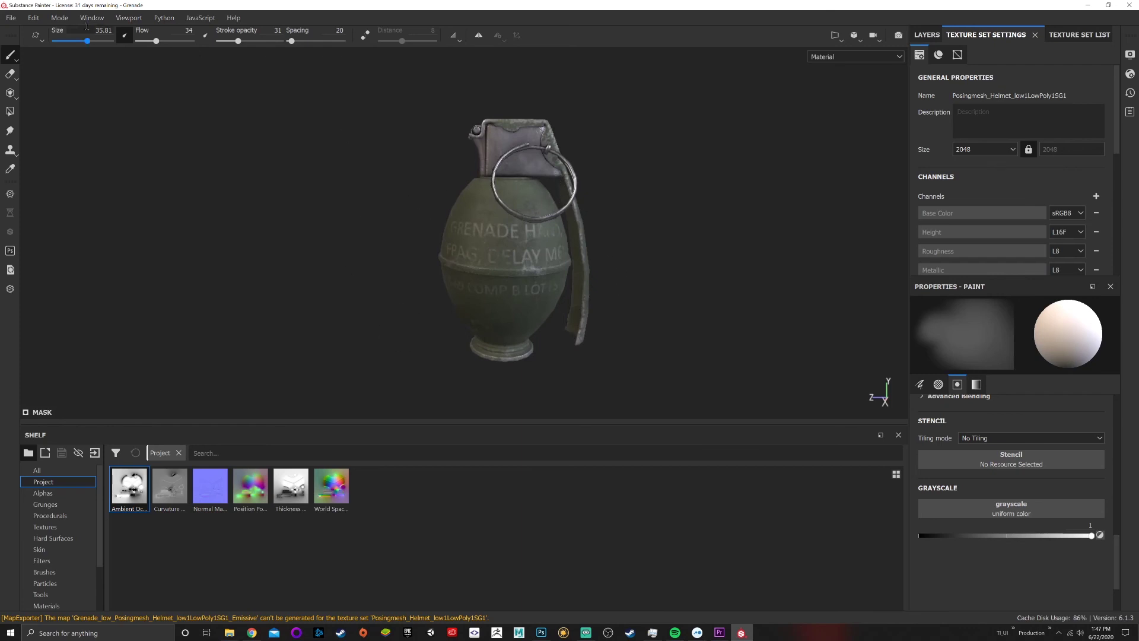
pyautogui.click(18, 21)
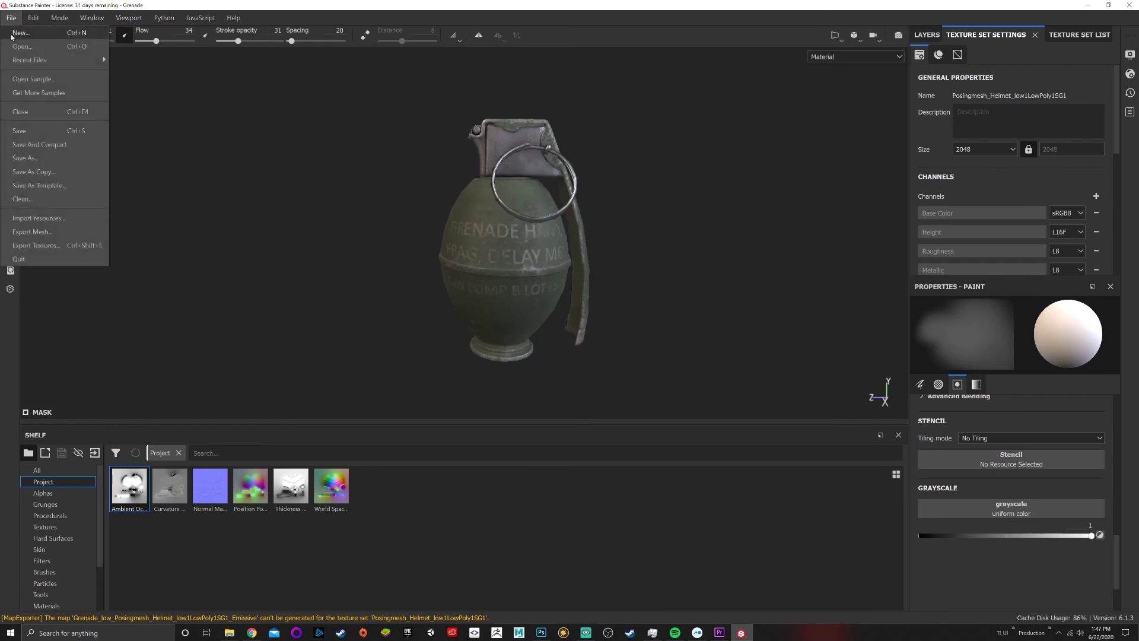
pyautogui.click(44, 232)
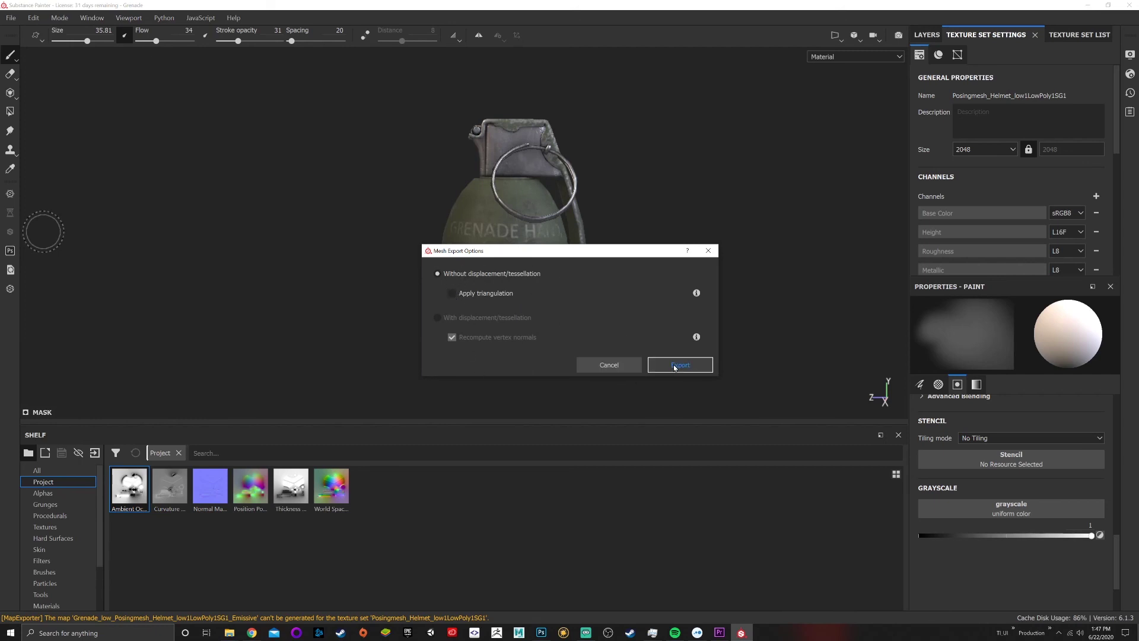
pyautogui.click(596, 368)
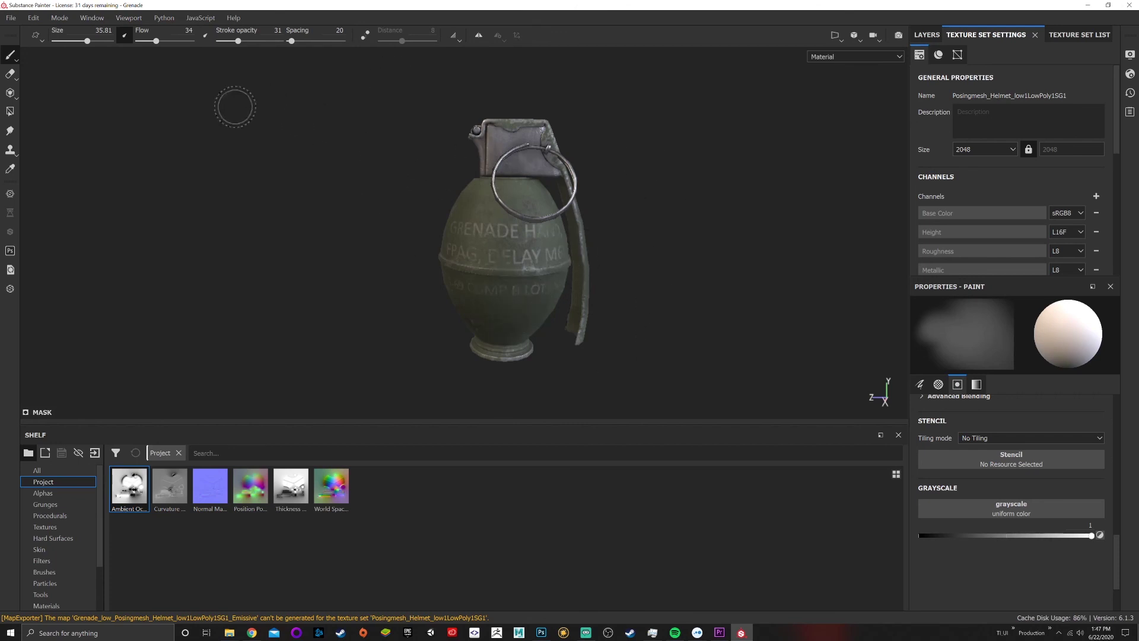
# Look at the Mesh Maps output template in the texture export settings and close them without exporting.
pyautogui.scroll(-1, 563, 272)
pyautogui.scroll(2, 574, 254)
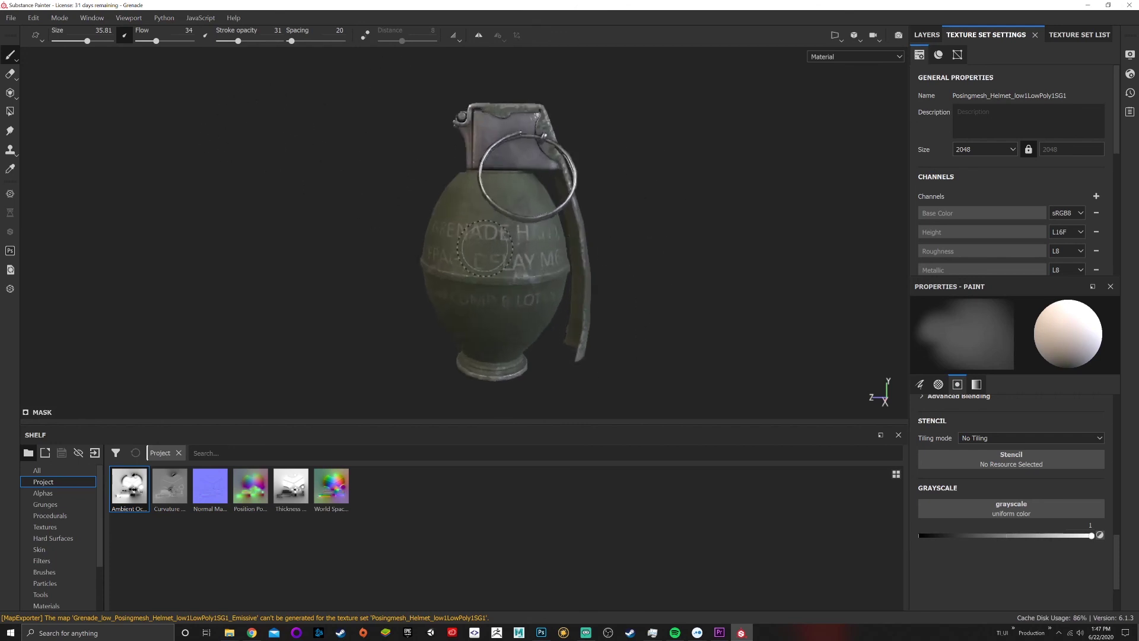
pyautogui.moveTo(480, 248)
pyautogui.keyDown('alt'); pyautogui.mouseDown()
pyautogui.moveTo(565, 268)
pyautogui.moveTo(501, 242)
pyautogui.moveTo(511, 244)
pyautogui.mouseUp(); pyautogui.keyUp('alt')
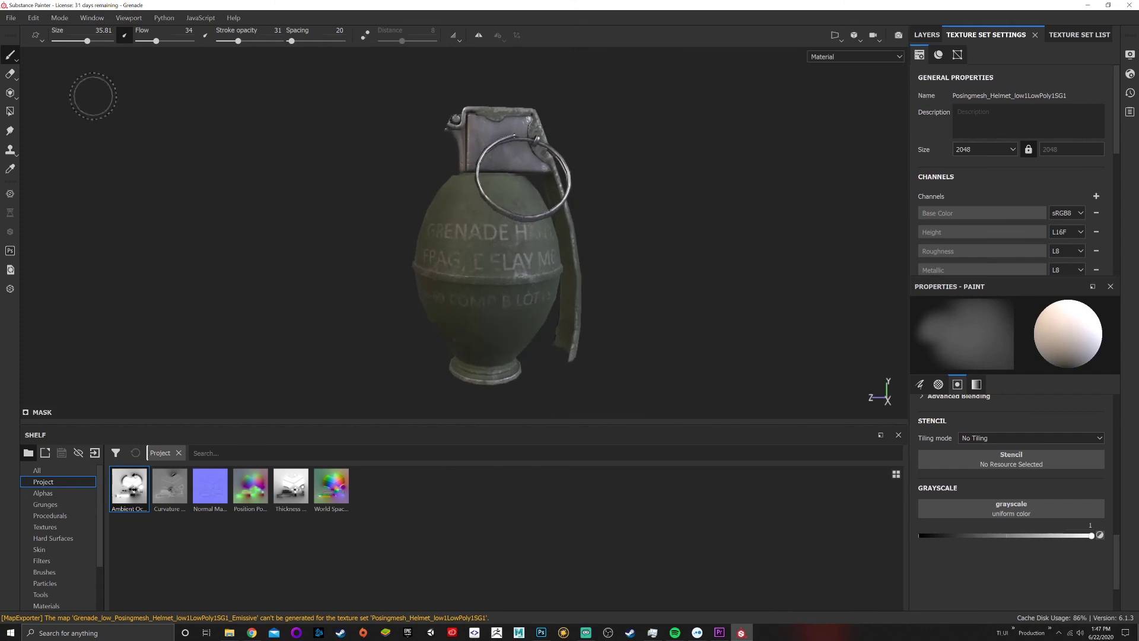
pyautogui.click(8, 19)
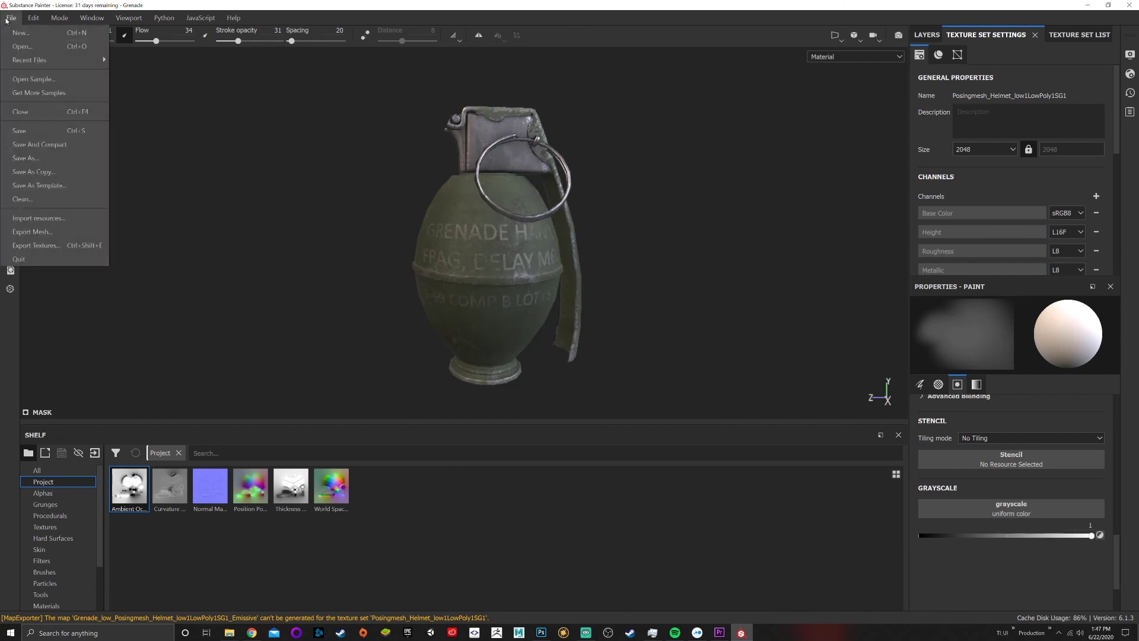
pyautogui.click(38, 245)
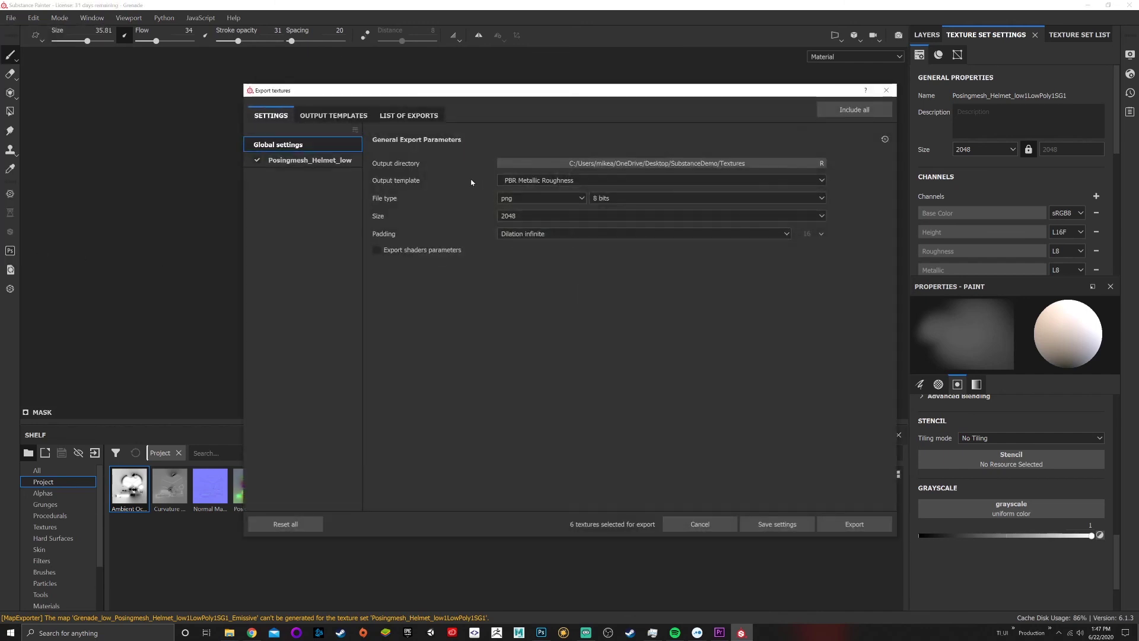
pyautogui.click(520, 179)
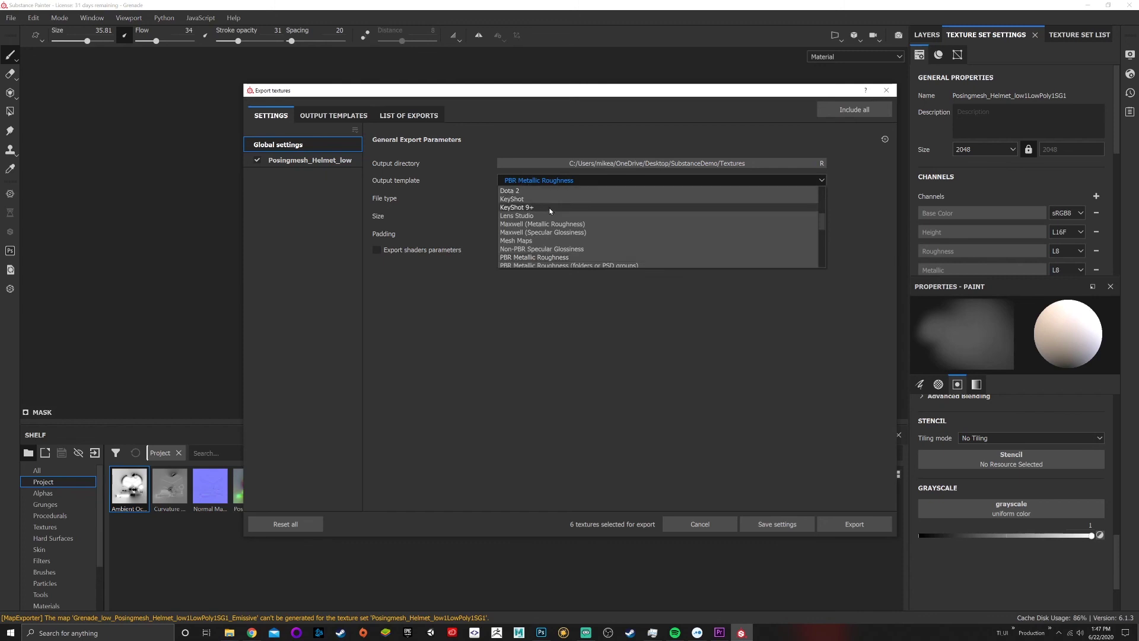
pyautogui.scroll(-1, 550, 211)
pyautogui.click(529, 215)
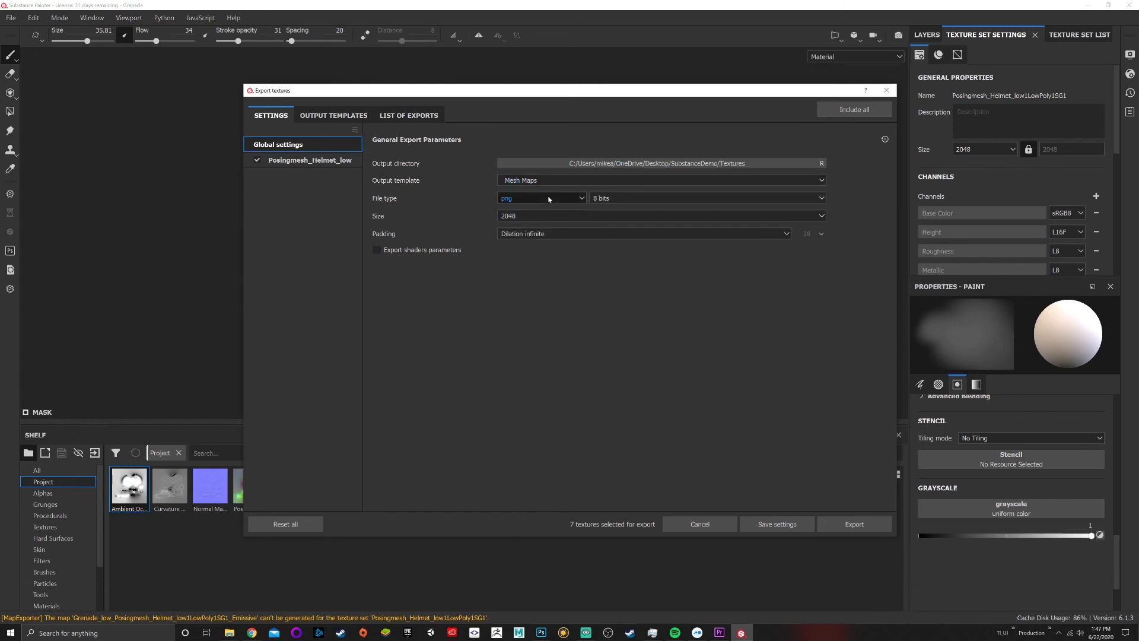
pyautogui.click(886, 94)
# Review the baked mesh maps in the texture set settings and the layer stack, and view the grenade from its handle side.
pyautogui.scroll(-3, 1011, 184)
pyautogui.scroll(-2, 1012, 188)
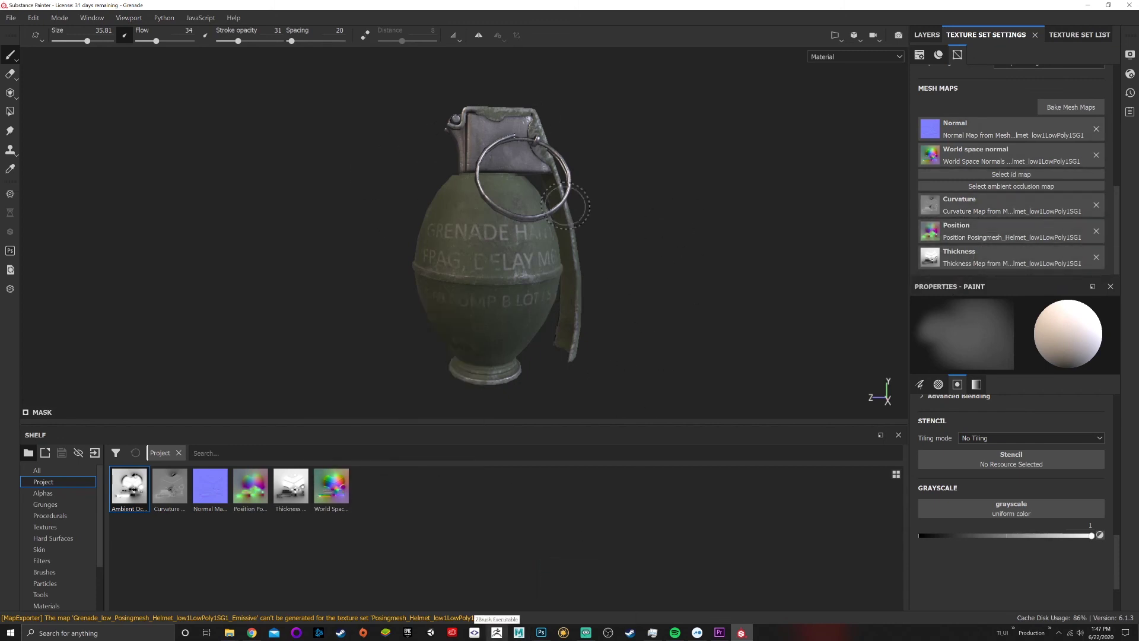
pyautogui.click(929, 35)
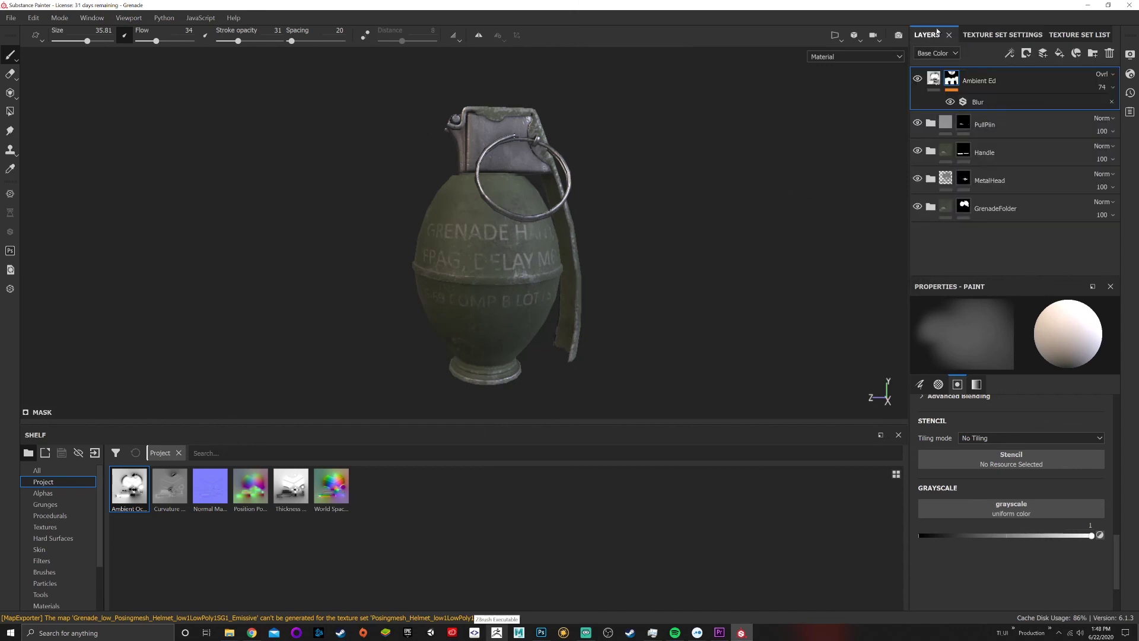
pyautogui.click(1003, 35)
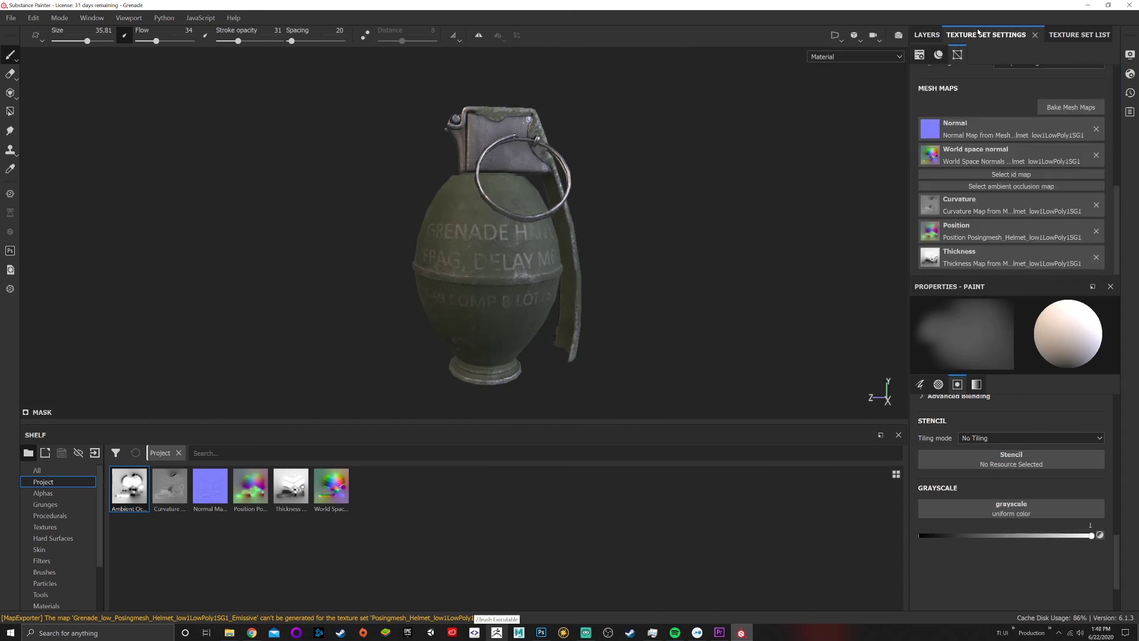
pyautogui.scroll(-2, 593, 265)
pyautogui.scroll(4, 593, 265)
pyautogui.moveTo(593, 264)
pyautogui.keyDown('alt'); pyautogui.mouseDown()
pyautogui.moveTo(631, 249)
pyautogui.moveTo(468, 234)
pyautogui.mouseUp(); pyautogui.keyUp('alt')
pyautogui.scroll(-3, 584, 252)
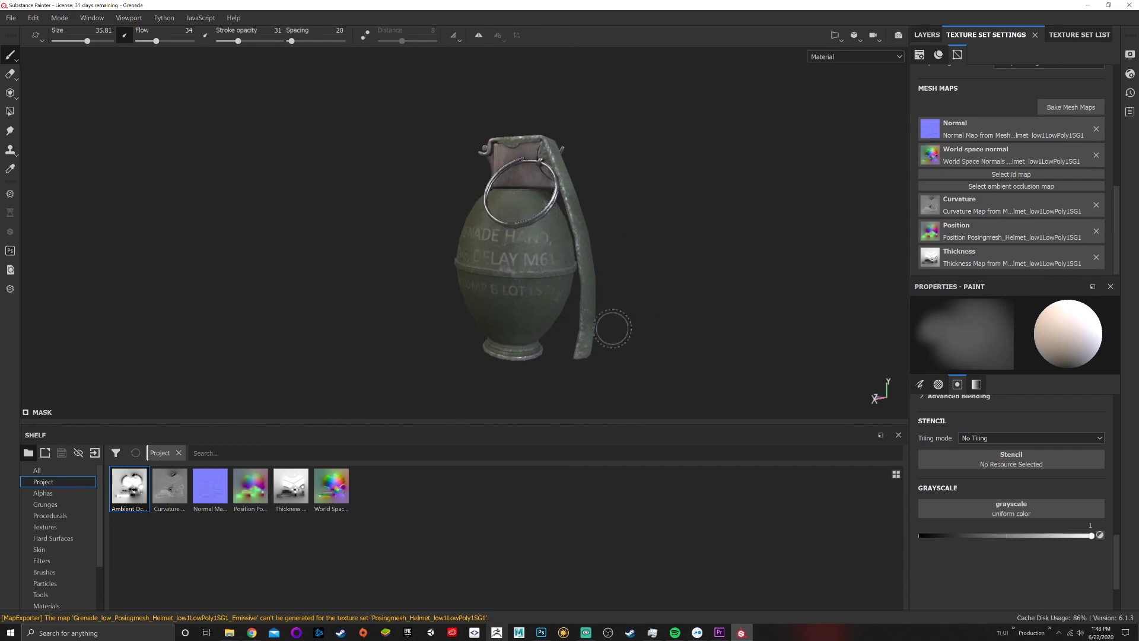